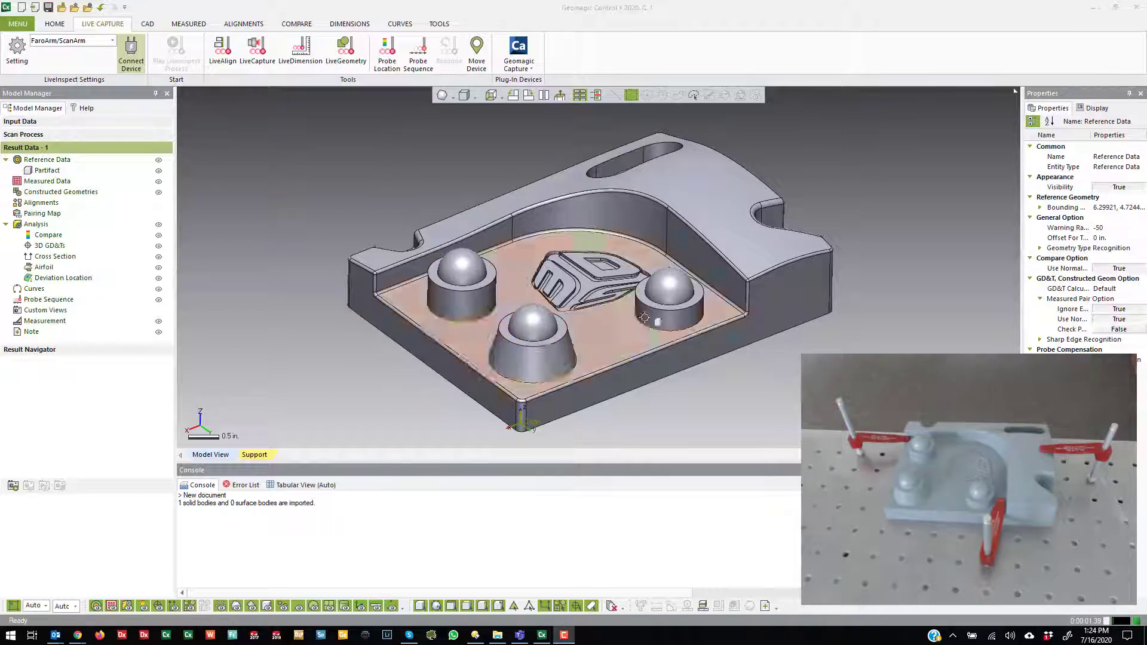
Review the LiveAlign operations offered for the imported CAD part and leave without choosing one.
left_click(228, 52)
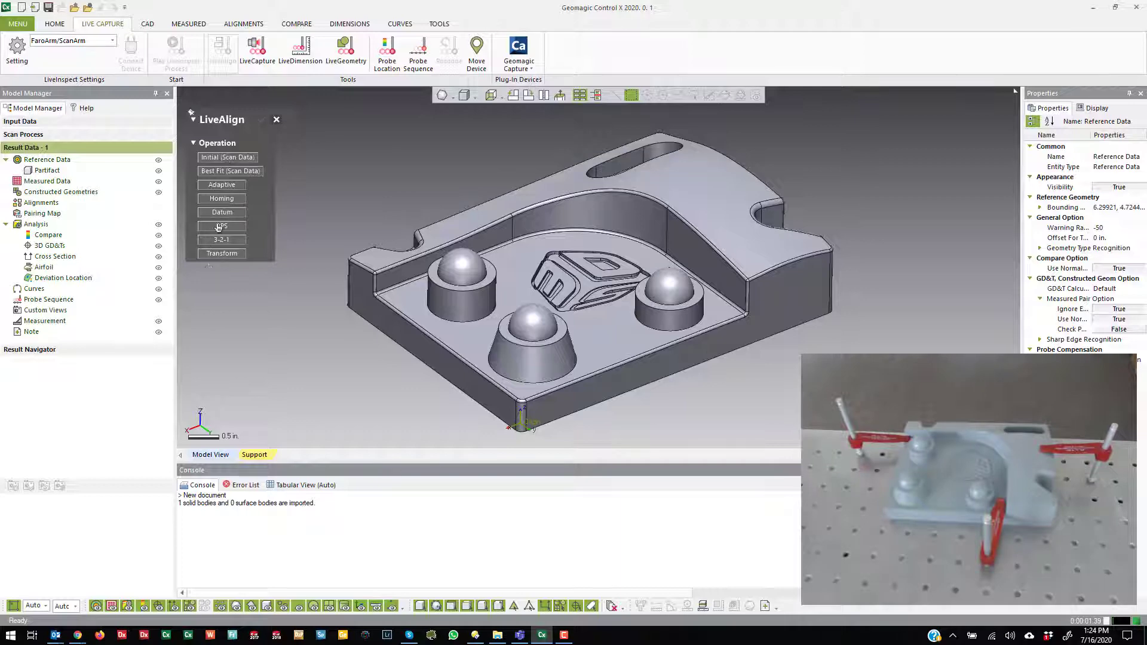
left_click(55, 24)
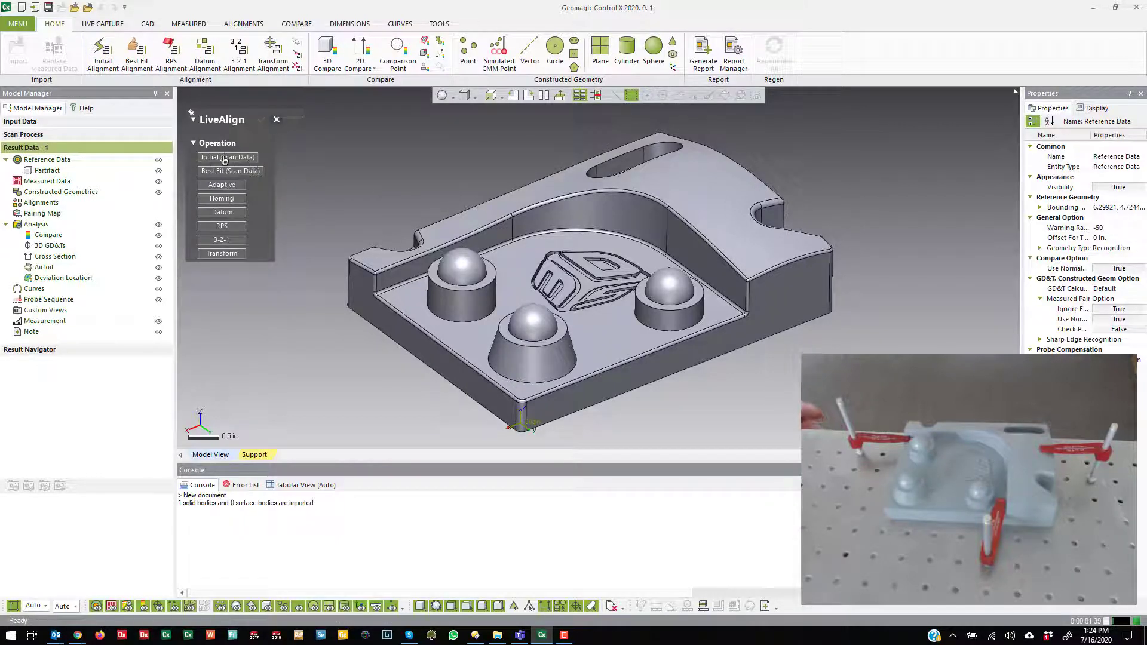
left_click(276, 121)
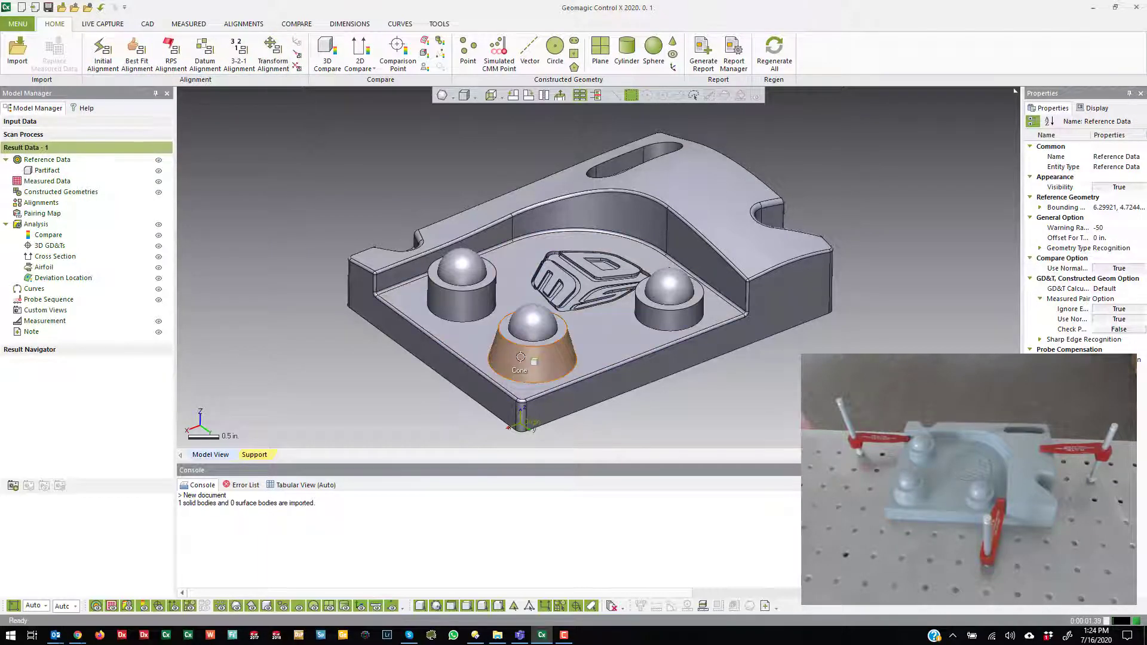
left_click(106, 24)
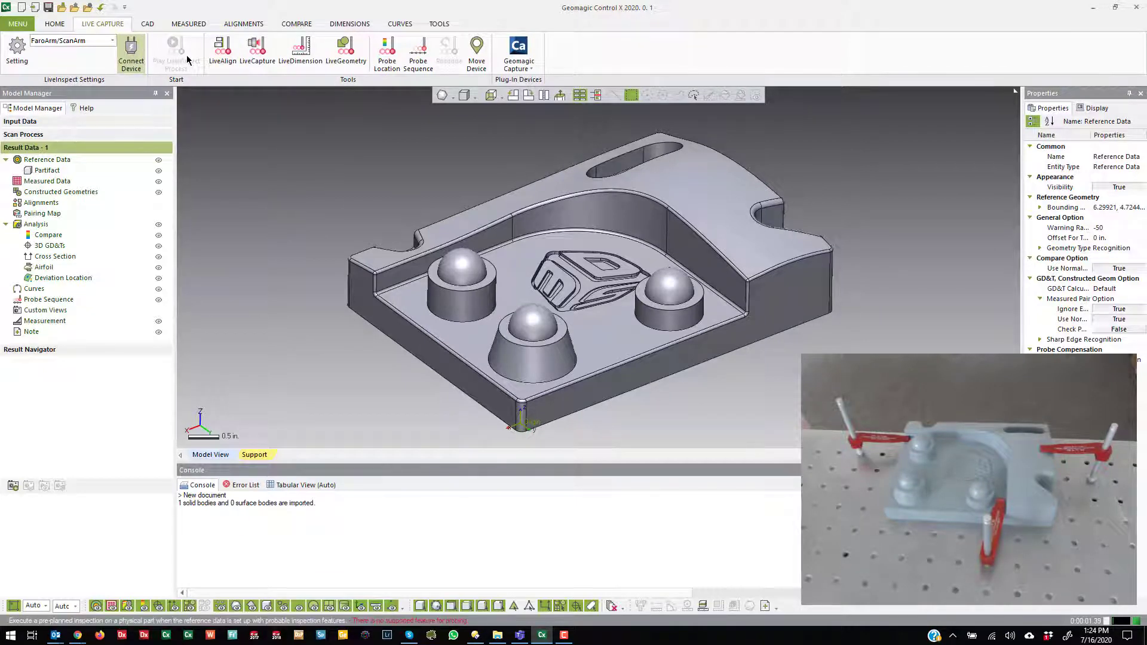
left_click(55, 24)
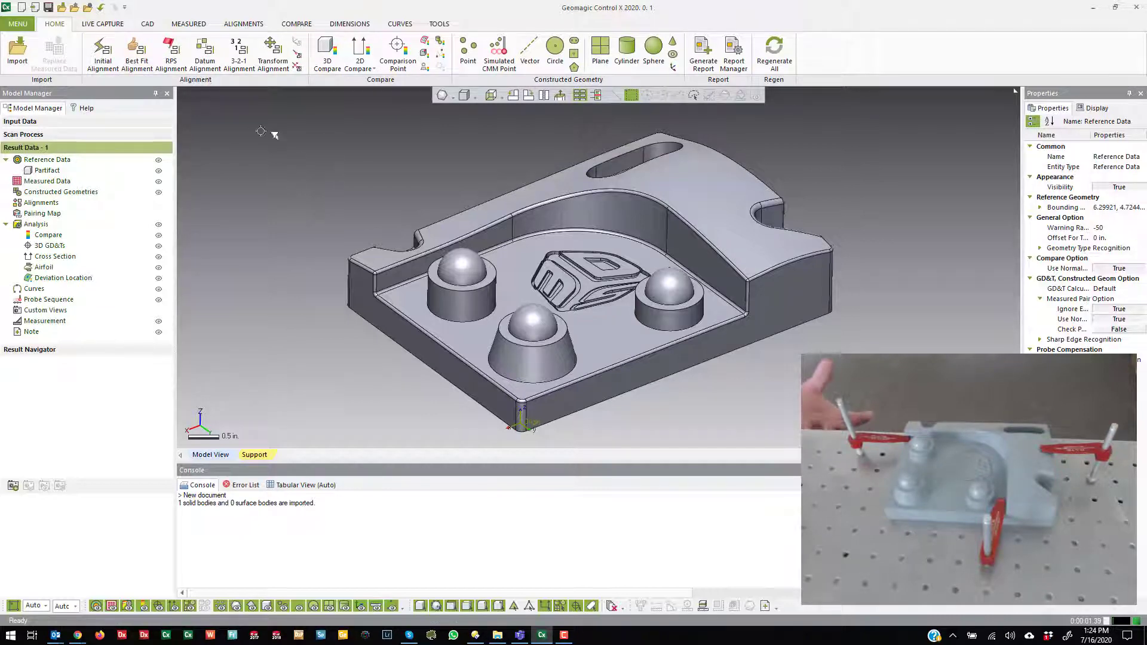
left_click(103, 24)
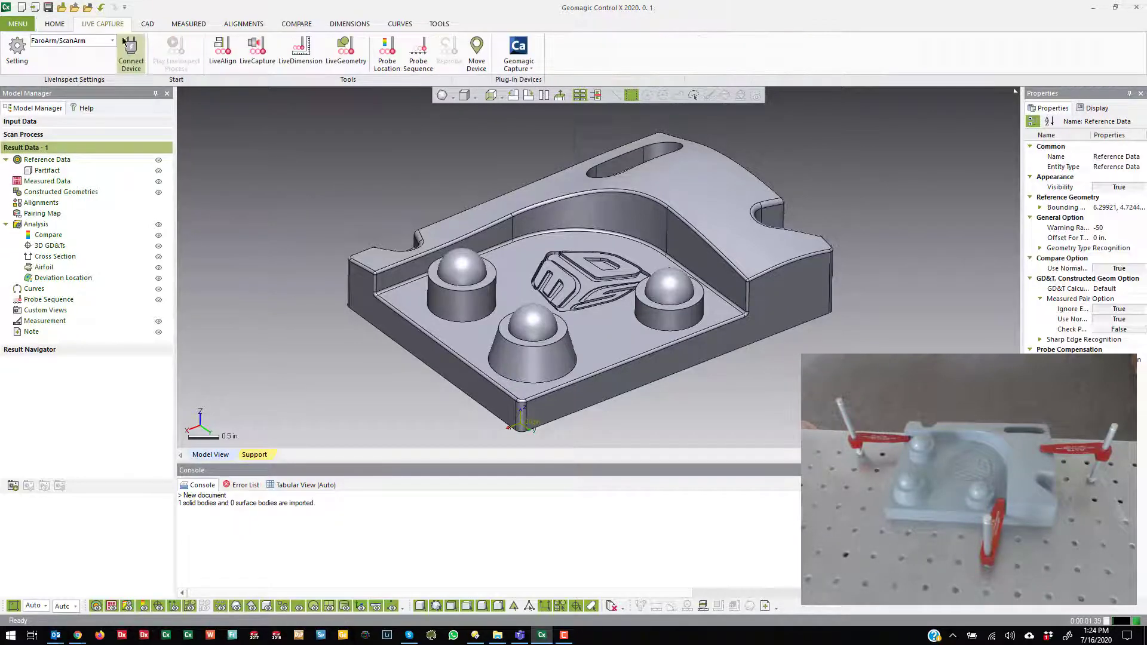
Start a new document, discarding the changes to the model with the imported CAD part.
left_click(22, 8)
left_click(579, 346)
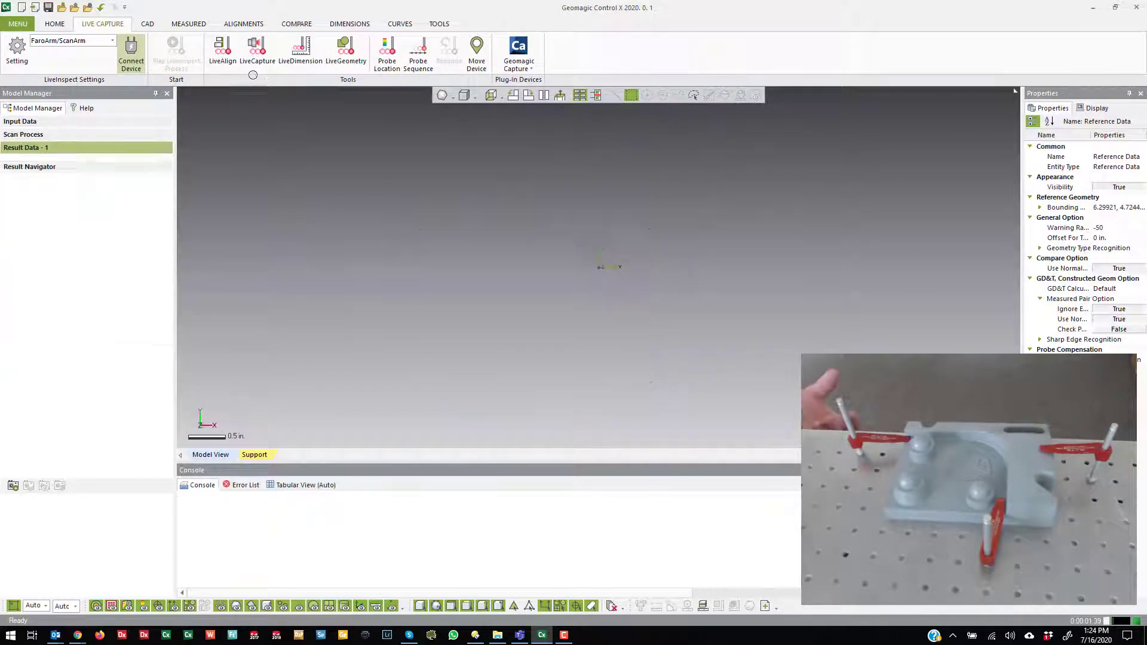
left_click(97, 24)
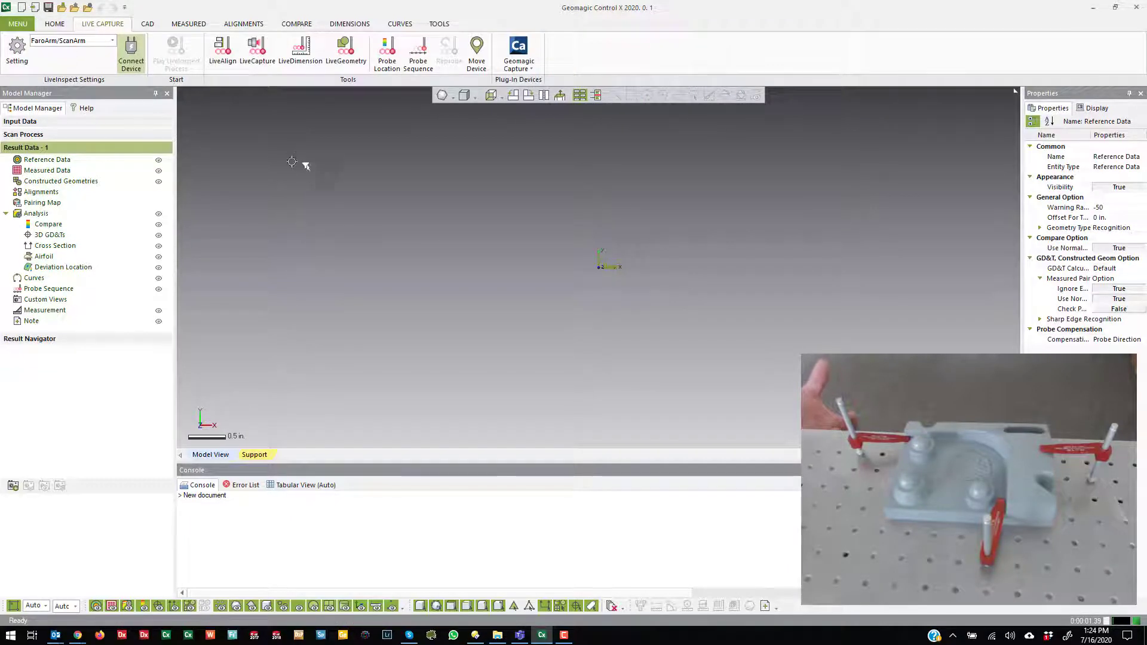
Align the part with LiveAlign's Interactive Method using three probed planes, and scan it with LiveCapture.
left_click(219, 54)
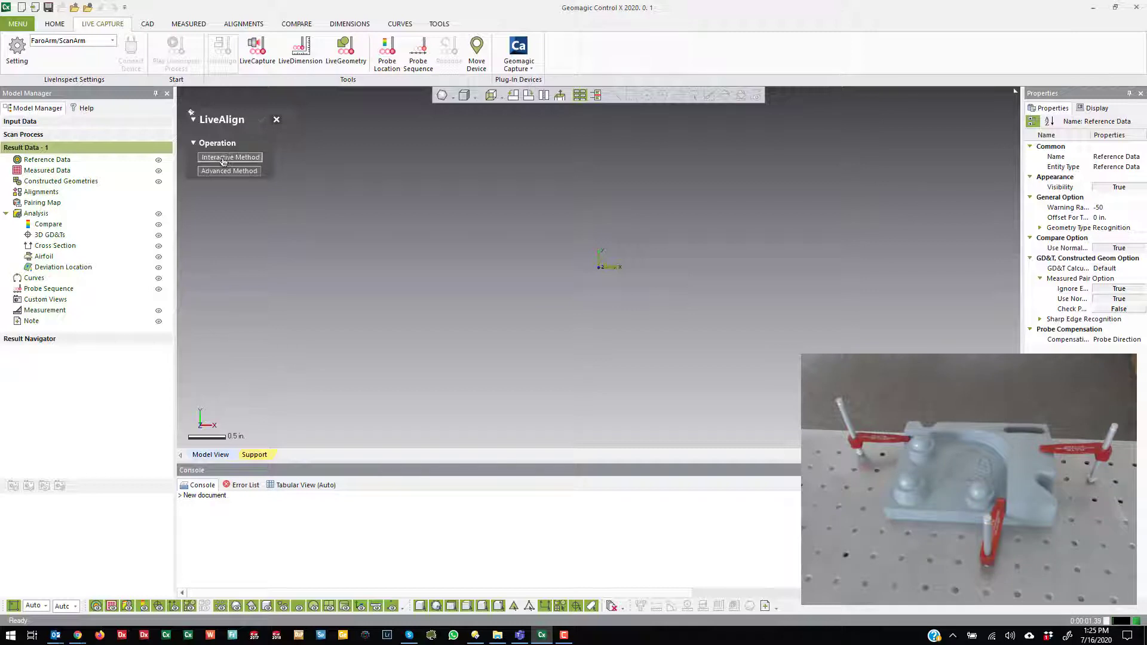
left_click(223, 158)
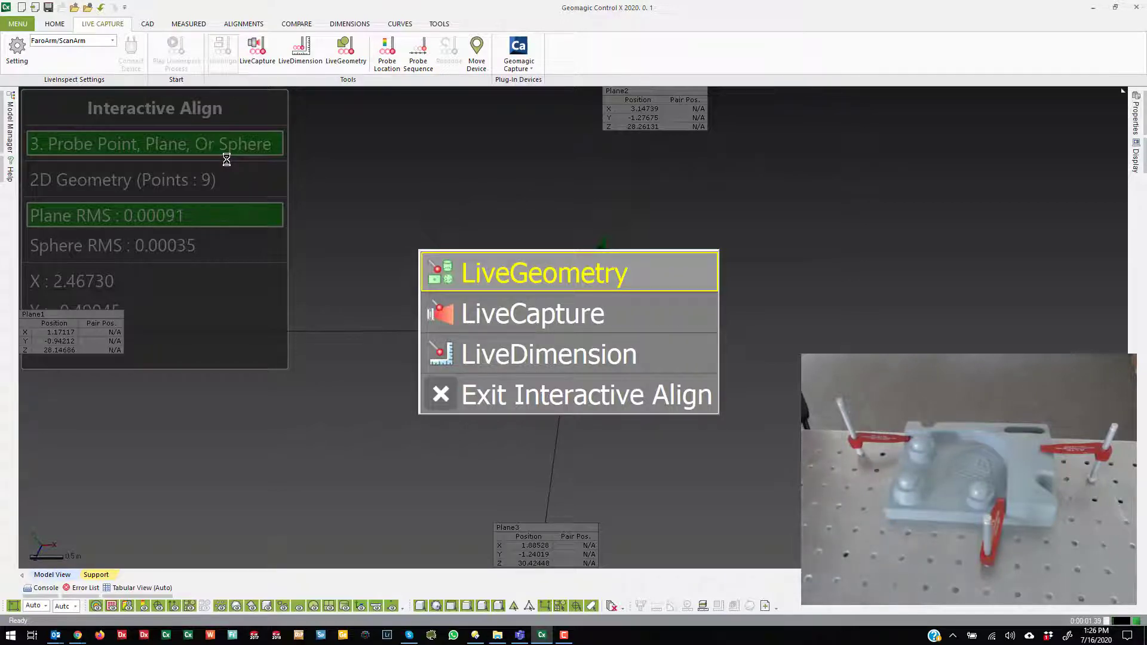
key("Down")
key("Return")
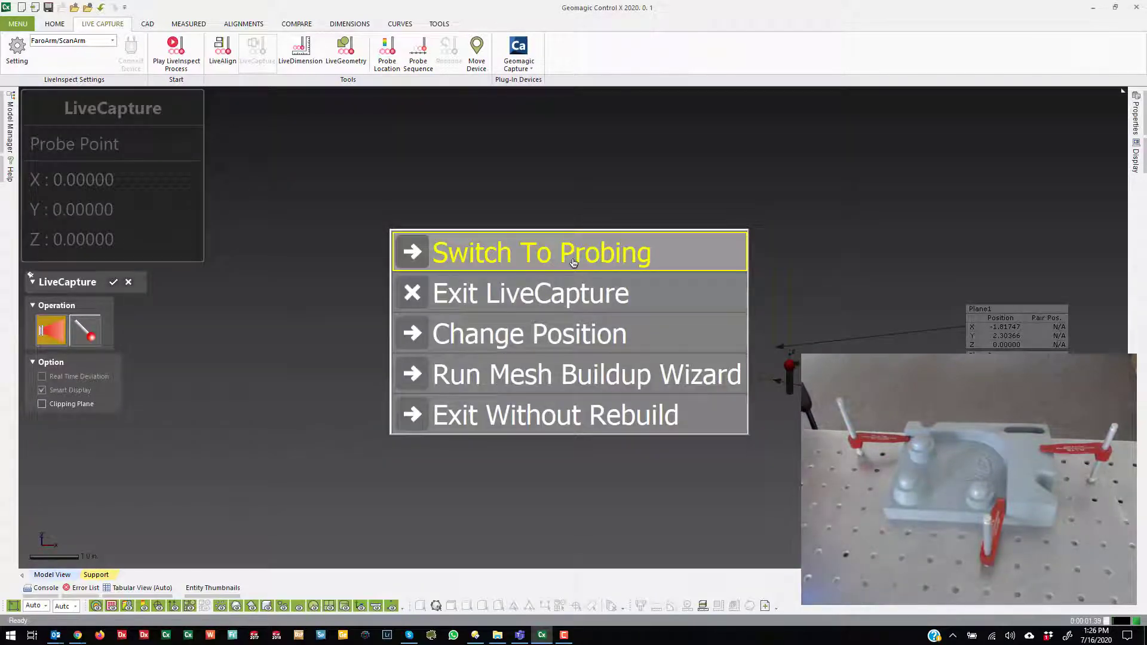
key("Down")
key("Return")
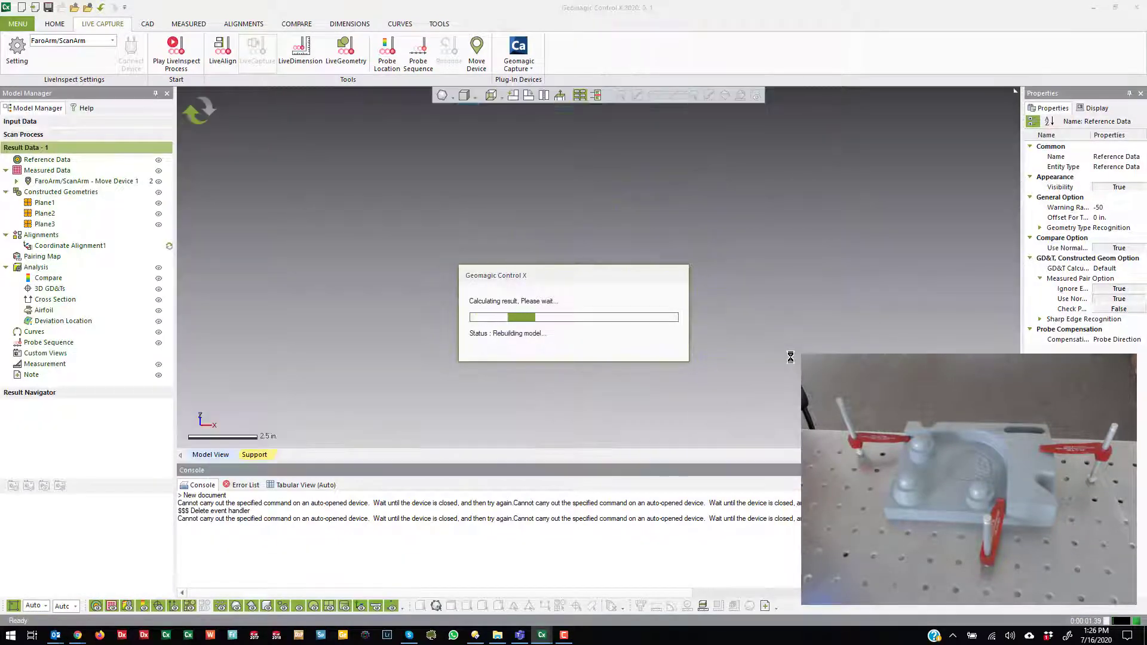
Examine the scanned part and the three probed alignment planes from several angles, close up and from afar.
right_click_drag(732, 369, 641, 330)
scroll(641, 330, "up", 6)
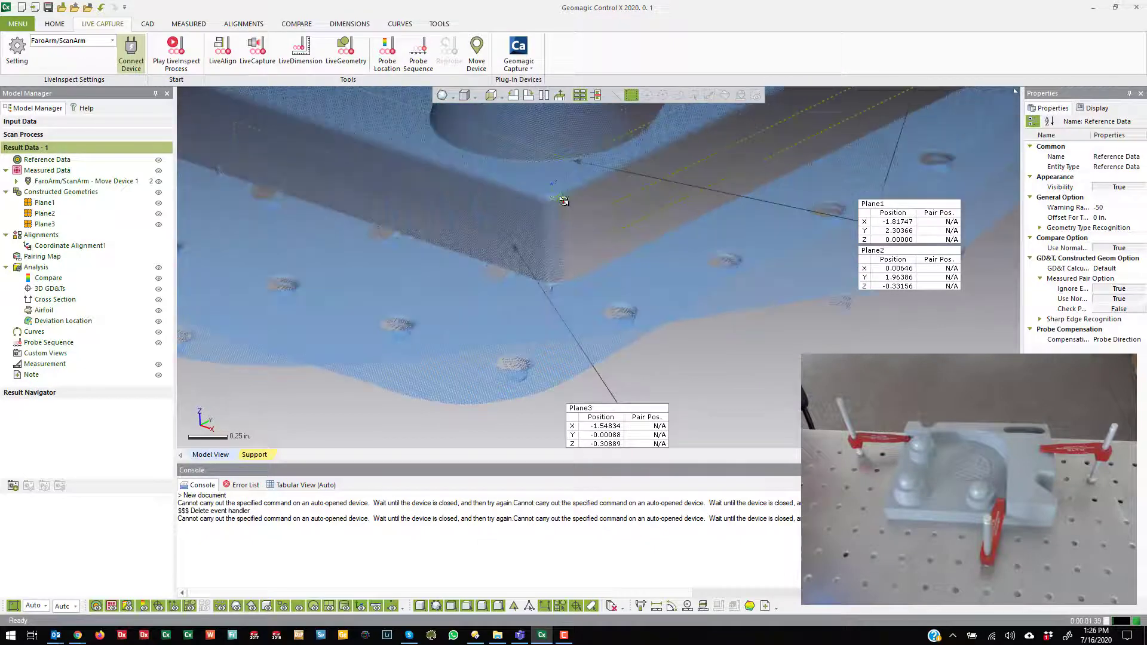
scroll(641, 330, "down", 6)
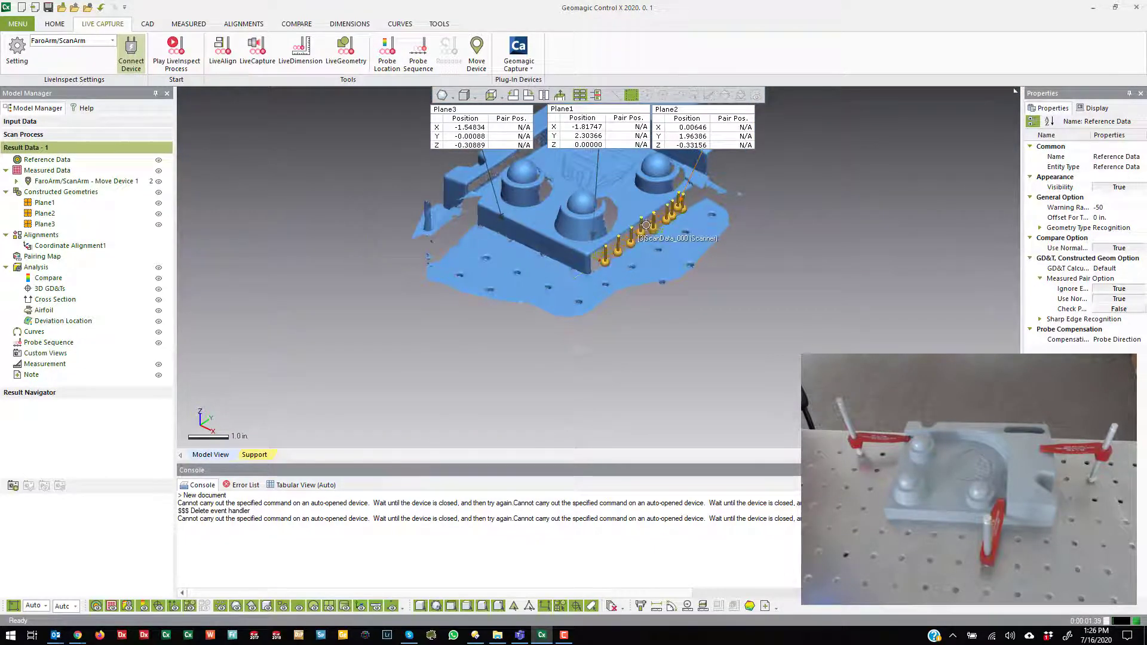
scroll(558, 263, "down", 4)
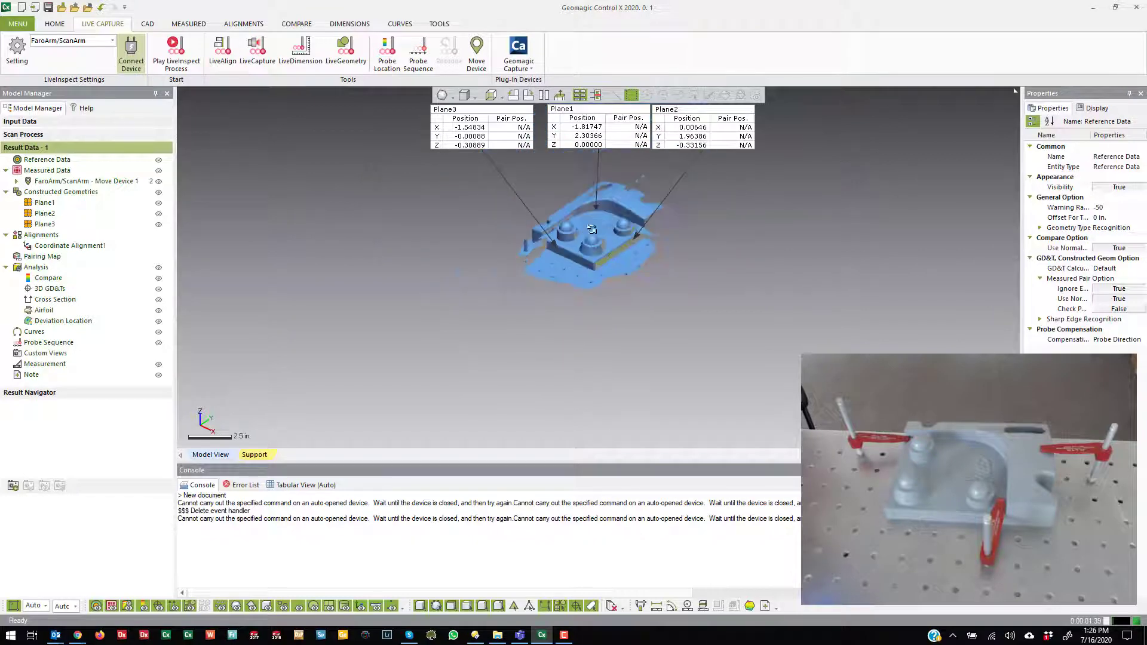
scroll(594, 226, "up", 6)
right_click_drag(610, 225, 595, 271)
scroll(576, 280, "down", 4)
scroll(576, 280, "up", 3)
scroll(590, 257, "down", 1)
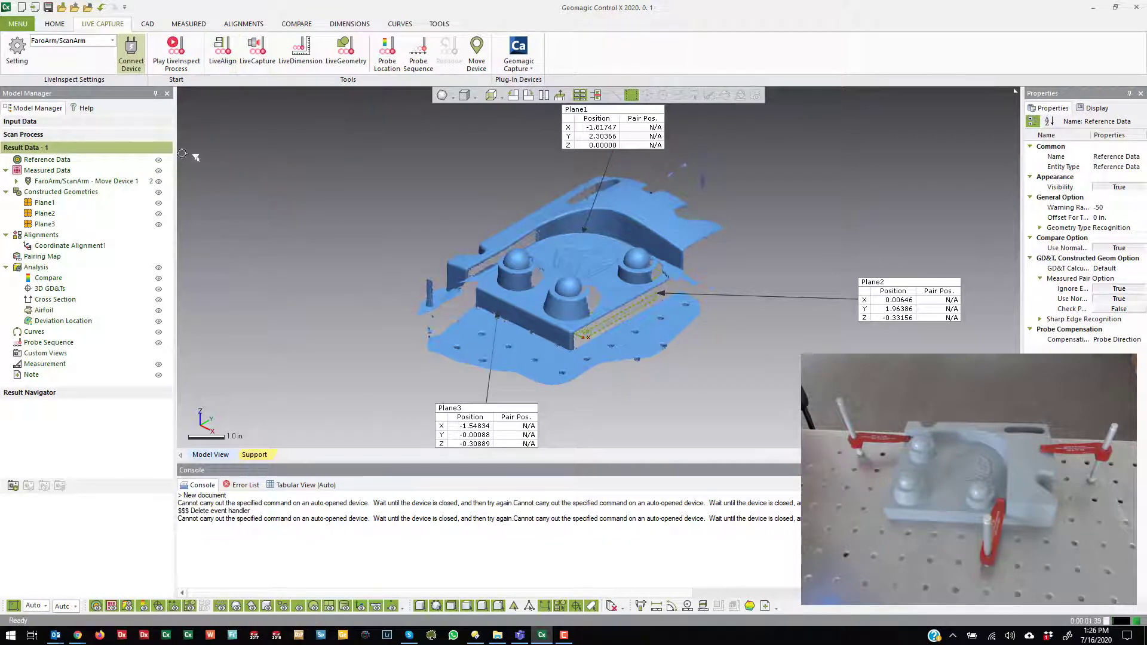
Start another new document without saving the scanned and aligned model.
left_click(21, 8)
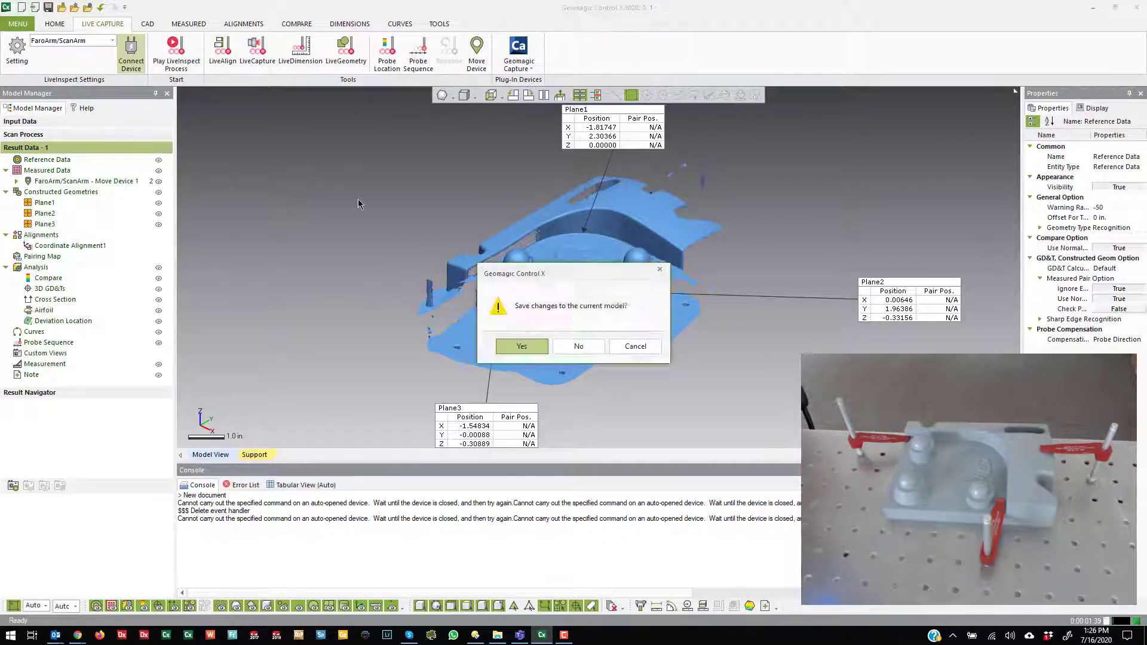
left_click(560, 342)
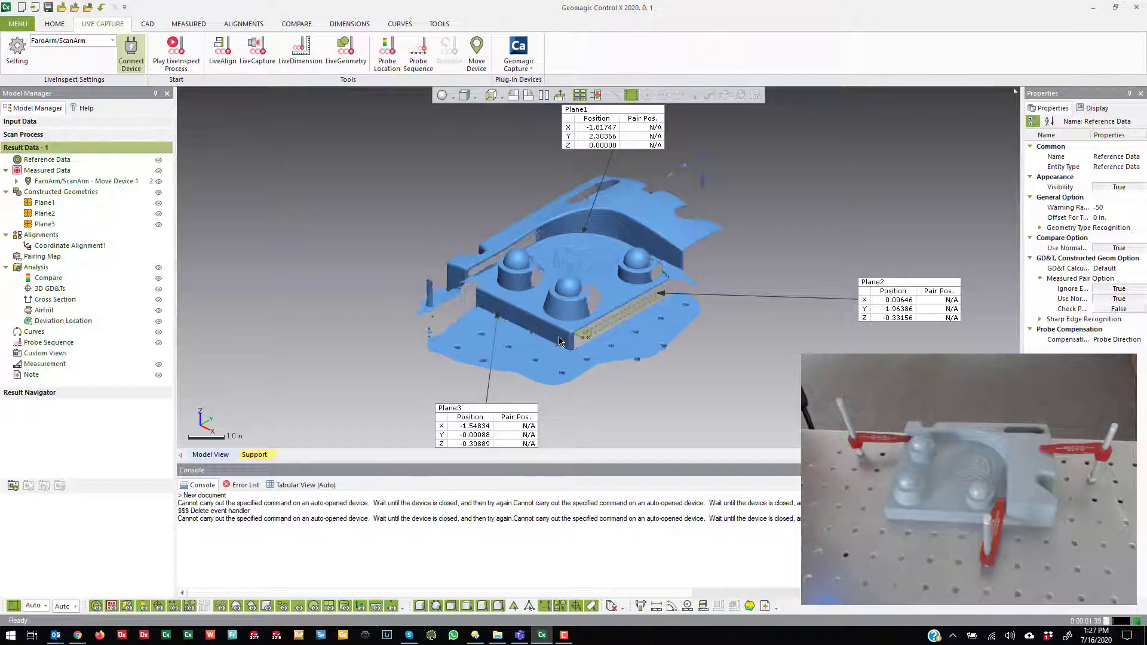
left_click(98, 24)
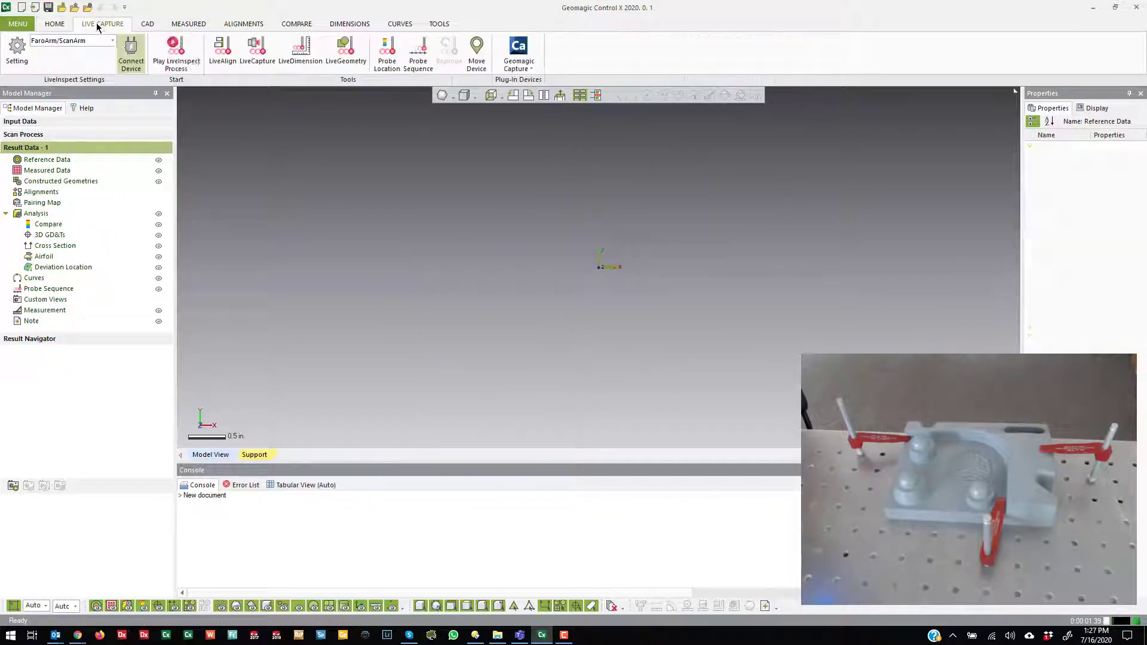
Start LiveAlign's Advanced Method with the X-Y-Z moving option, and probe three planes and a cylinder on the part.
left_click(215, 52)
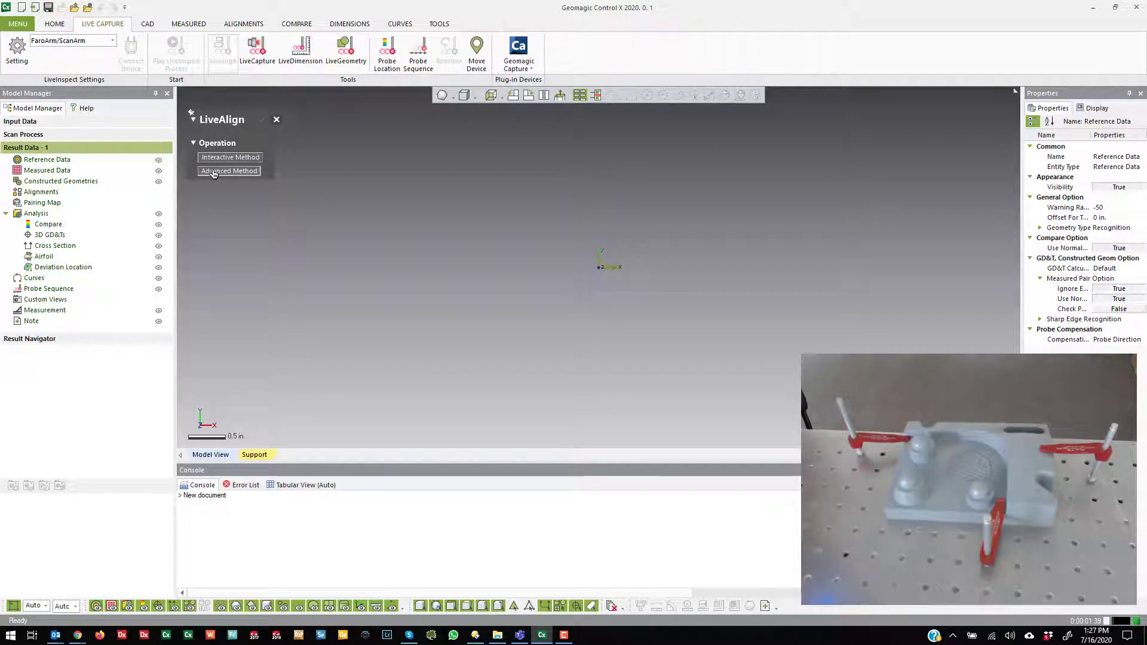
left_click(229, 171)
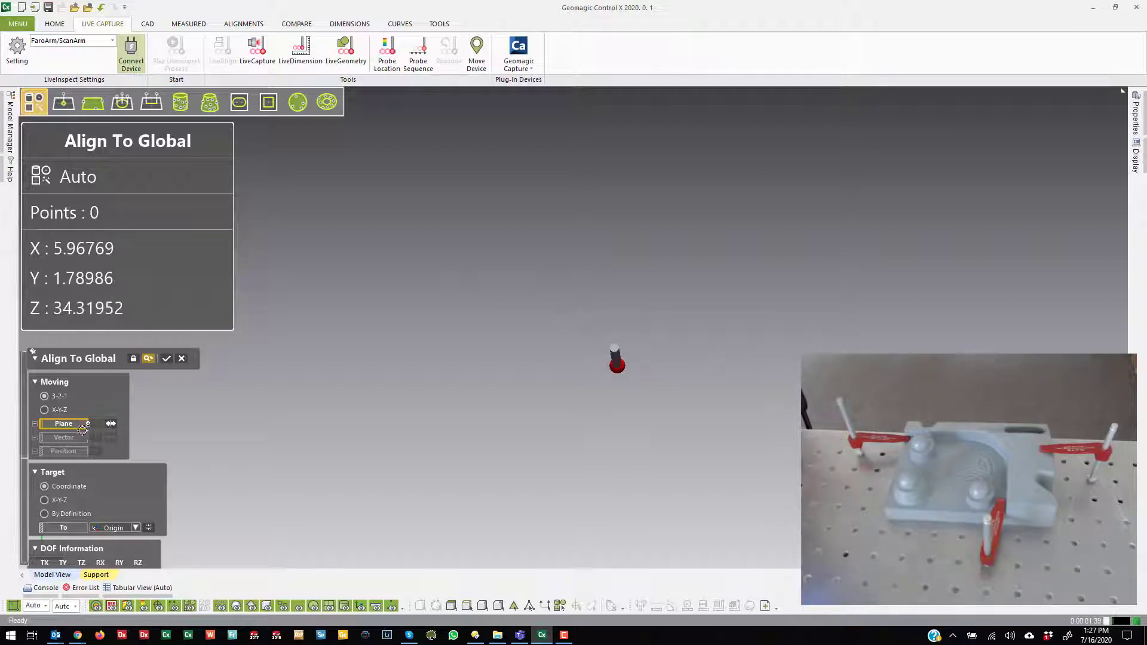
left_click(45, 410)
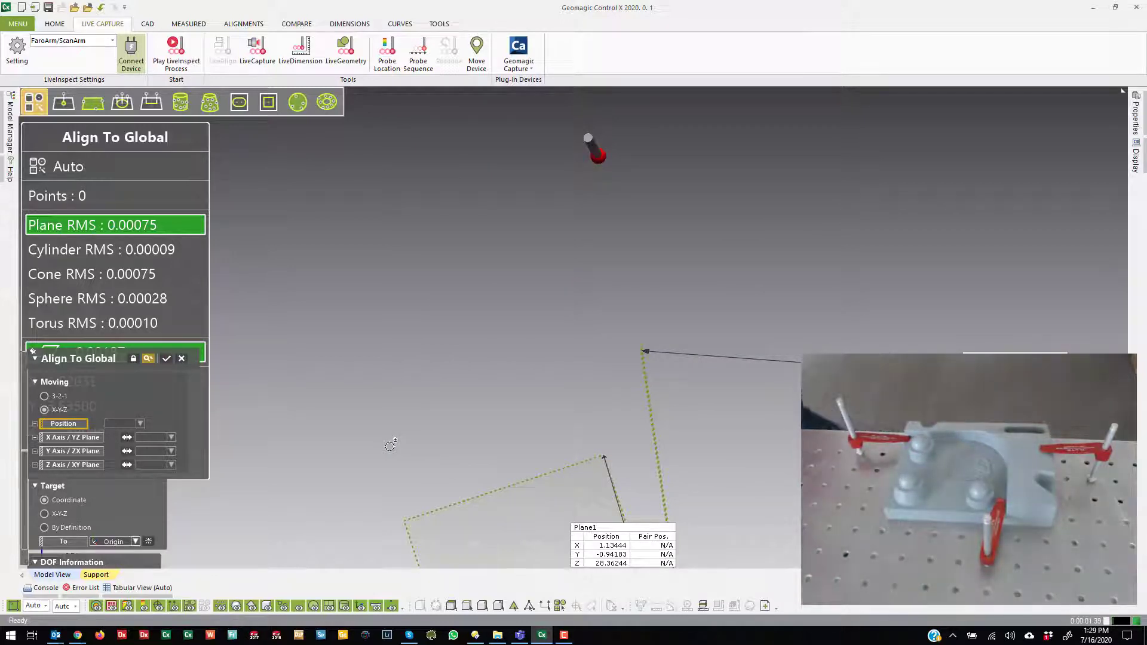
Define the X-Y-Z alignment's Position from Plane1 and Cylinder1.
scroll(661, 417, "down", 4)
right_click_drag(661, 418, 602, 359)
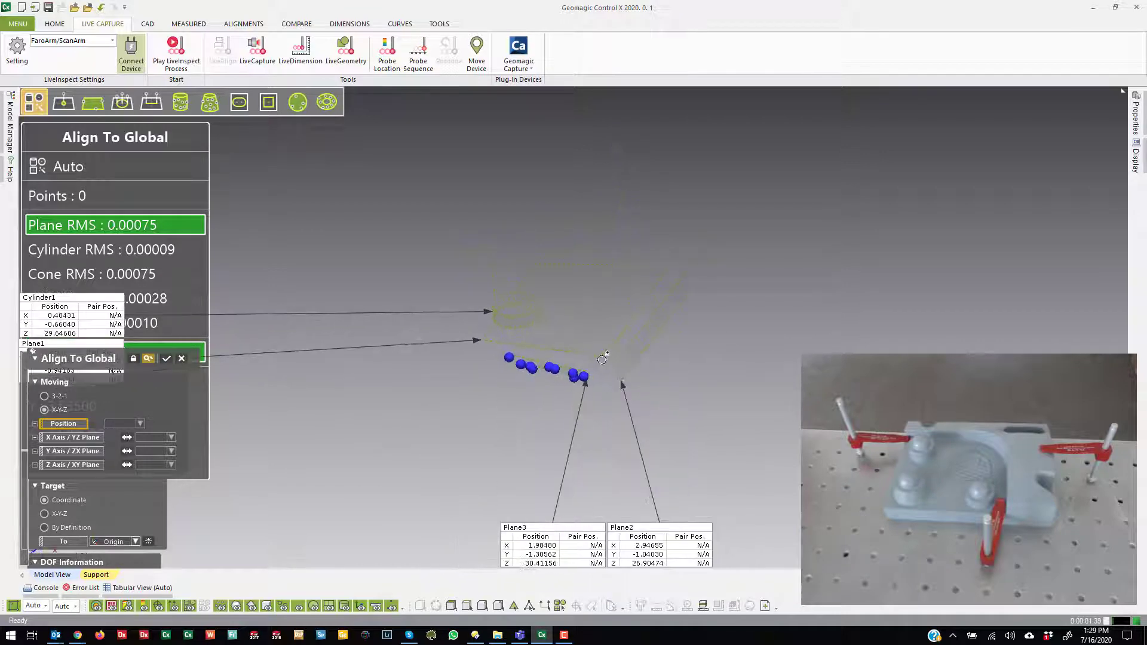
scroll(602, 359, "up", 5)
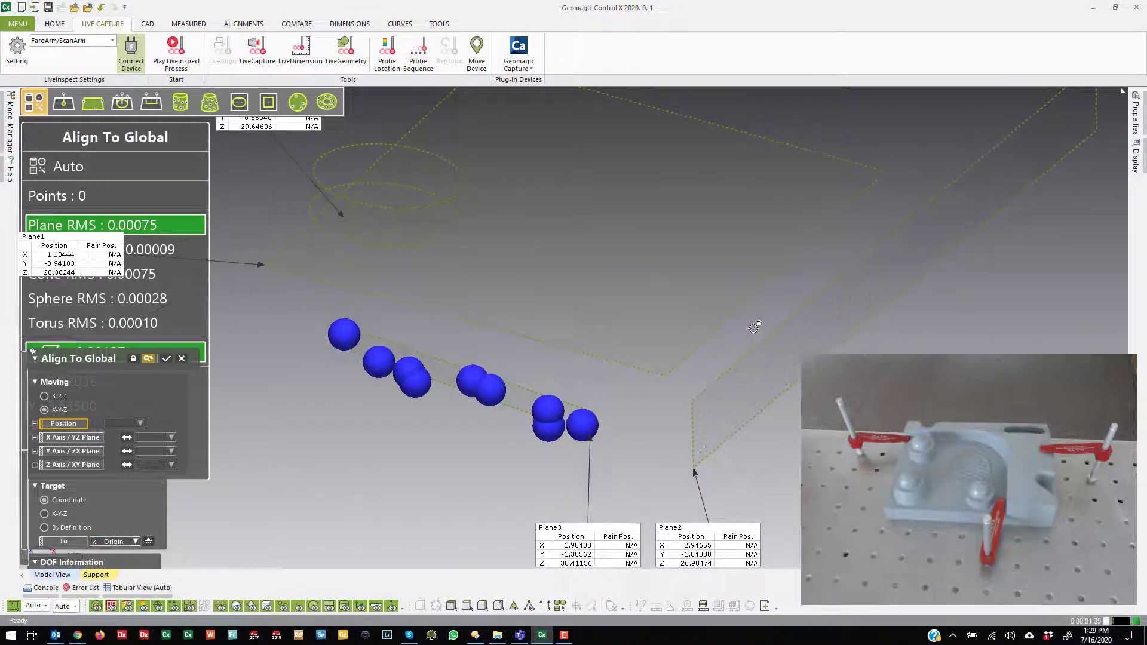
right_click_drag(753, 329, 729, 311)
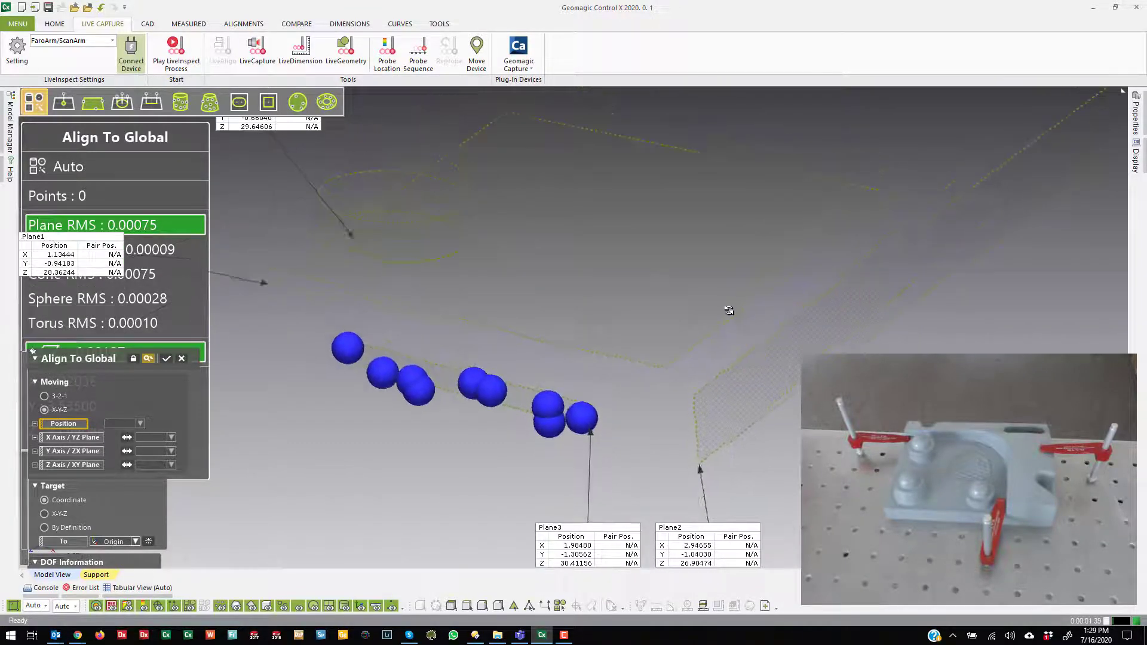
left_click(436, 293)
left_click(422, 261)
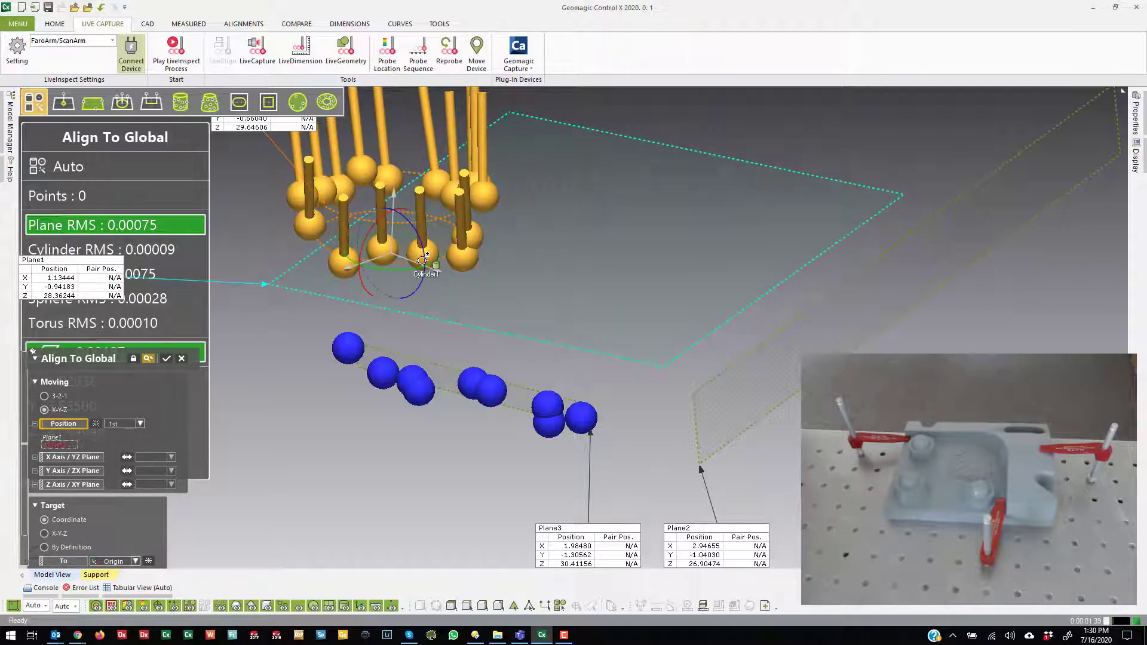
mouse_move(426, 257)
right_mouse_down()
mouse_move(454, 237)
mouse_move(440, 210)
mouse_move(441, 260)
mouse_move(418, 274)
mouse_move(427, 247)
right_mouse_up()
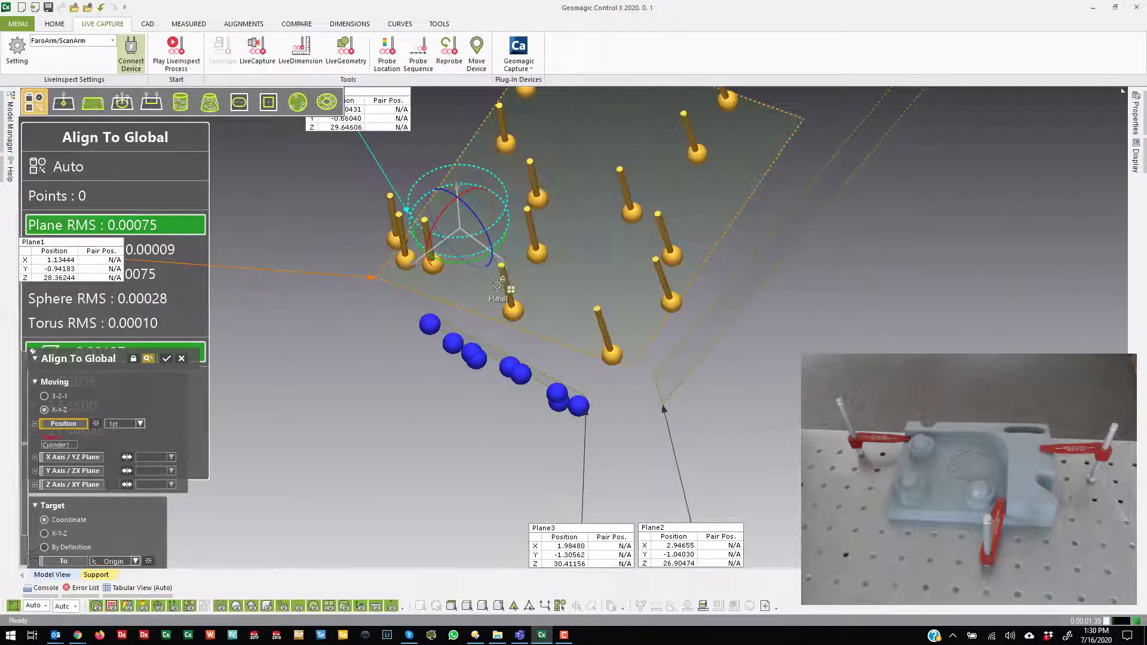
left_click(501, 184)
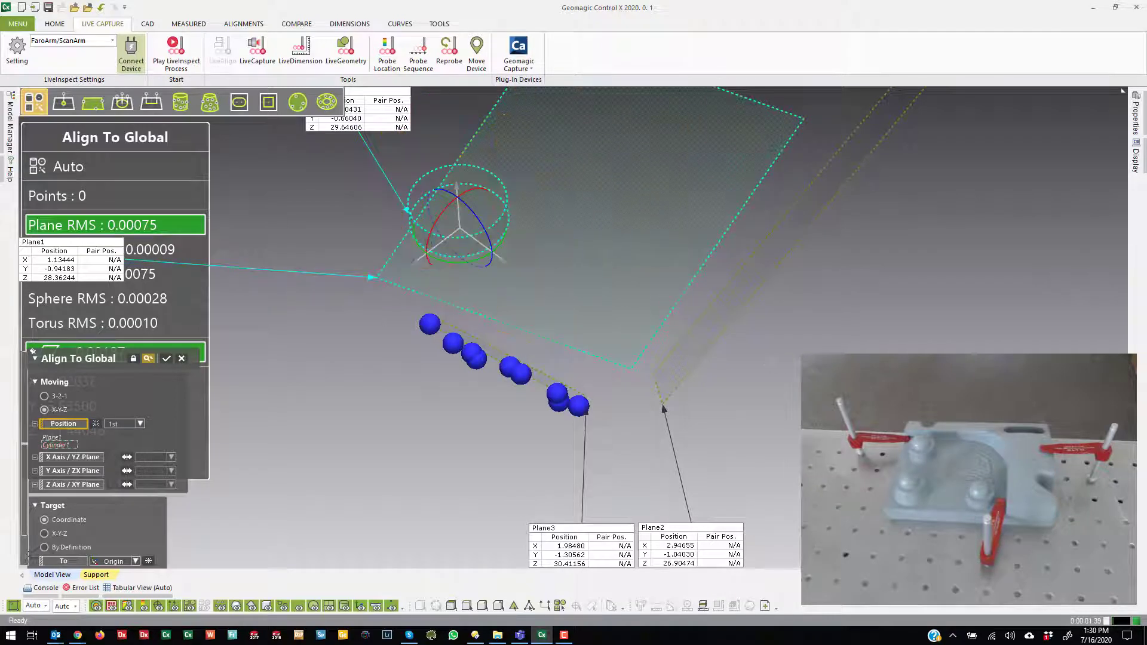
Assign Plane2 to the X Axis / YZ Plane and Plane3 to the Y Axis / ZX Plane with its direction reversed.
left_click(66, 459)
left_click(691, 358)
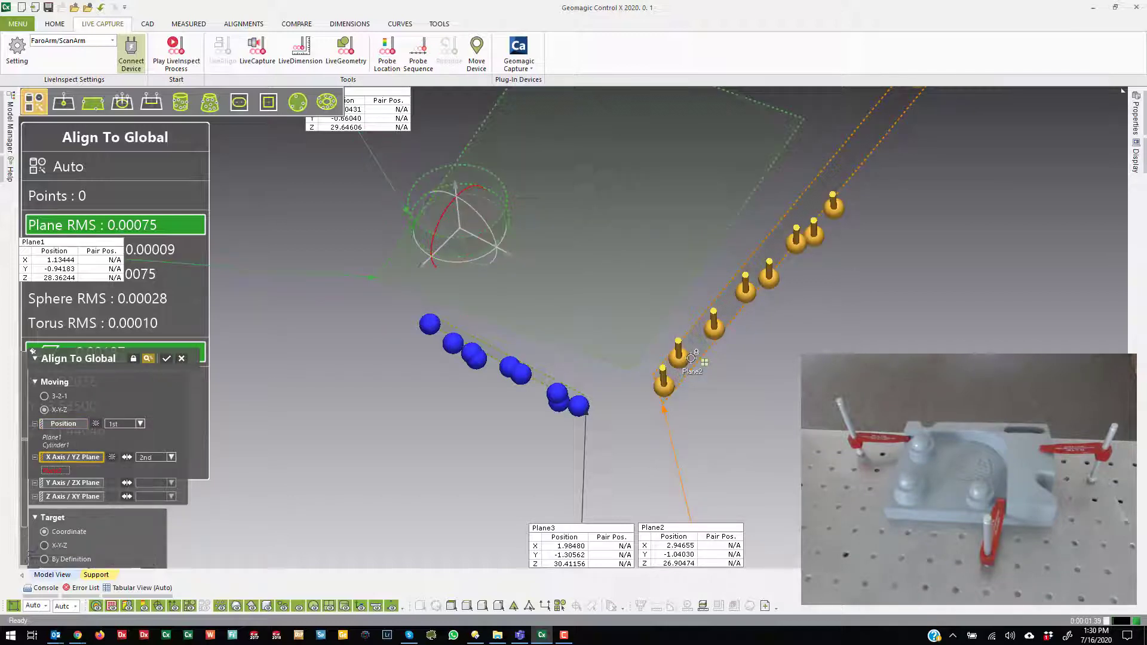
left_click(72, 483)
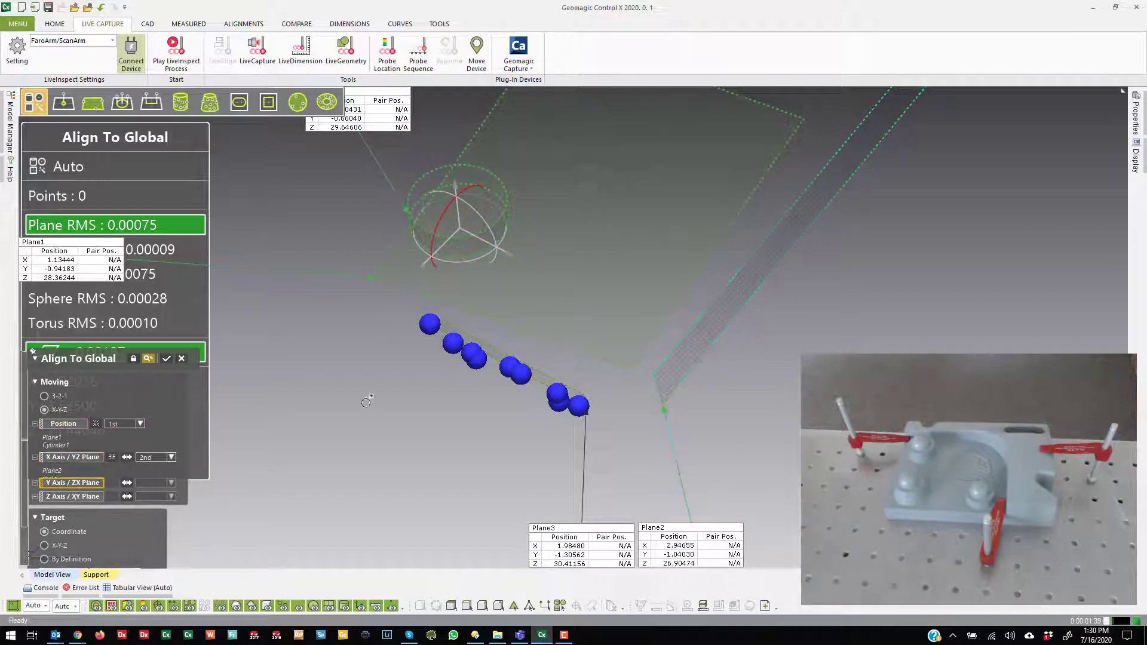
left_click(459, 333)
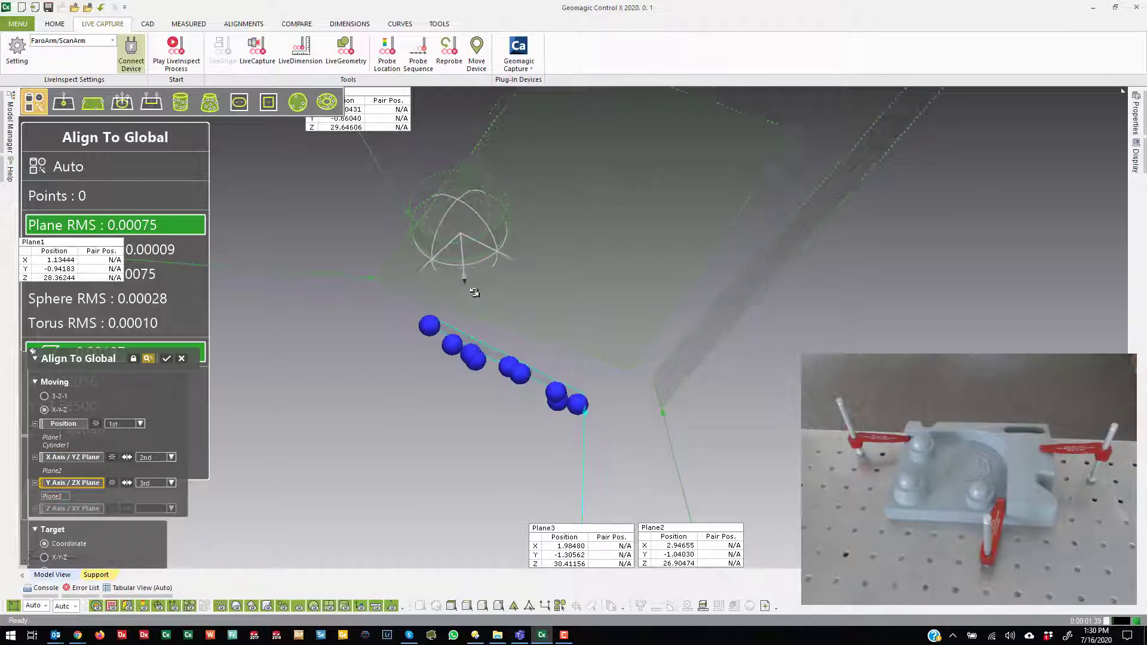
left_click(127, 483)
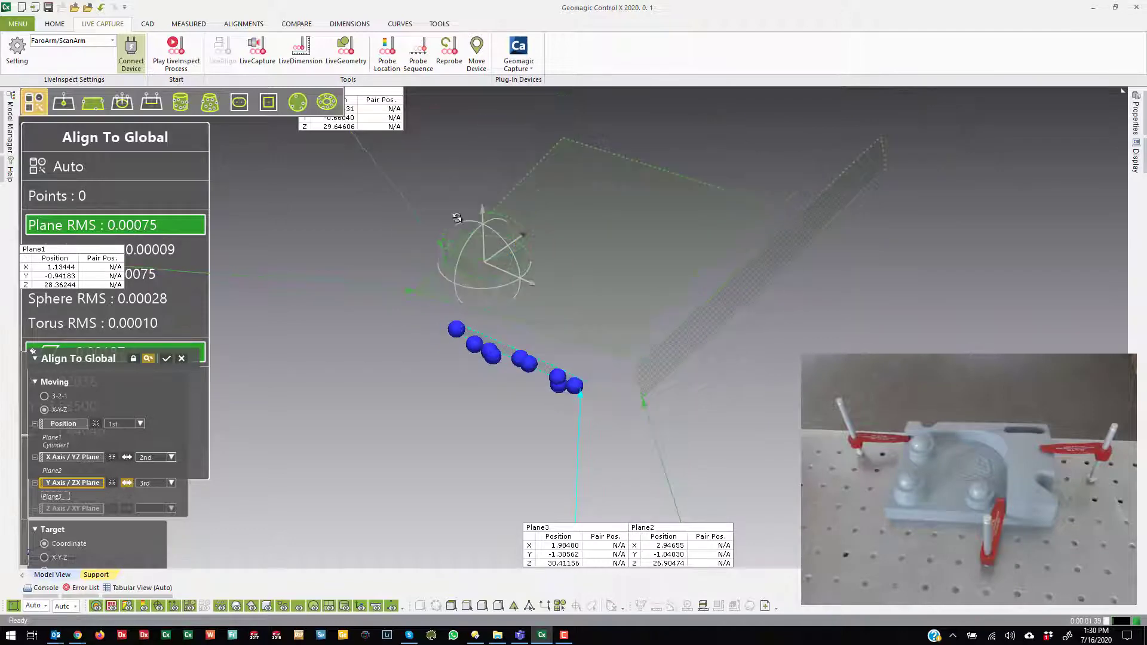
Check the directions of the alignment axes on the probed features and apply the Align To Global alignment.
right_click_drag(452, 170, 460, 182)
right_click_drag(600, 299, 680, 358)
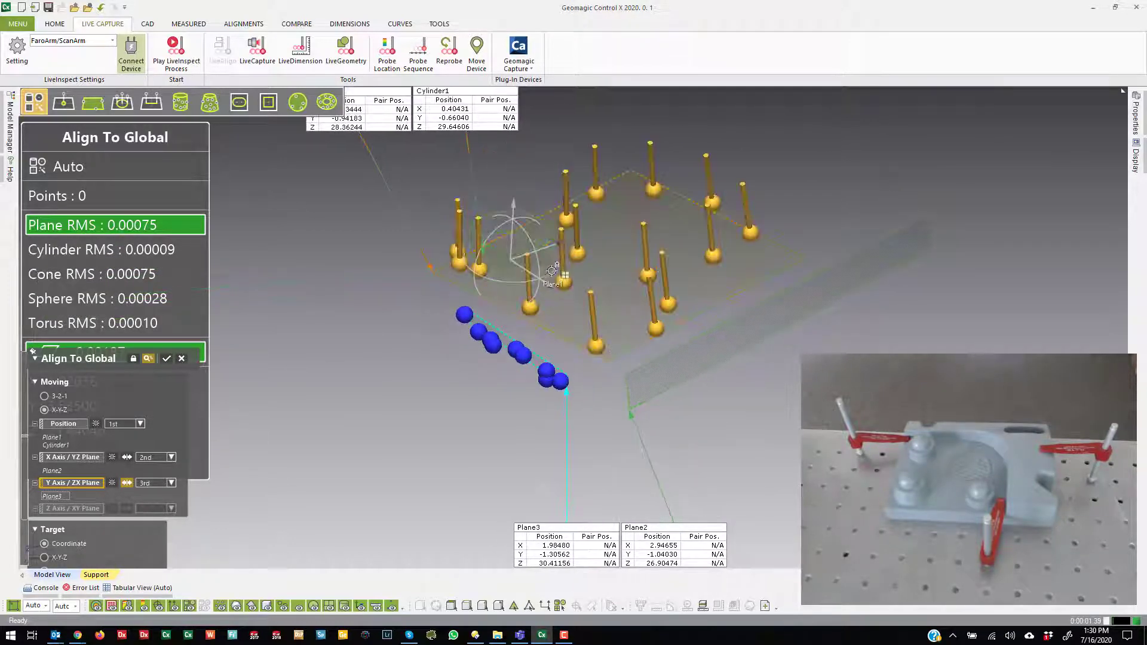
scroll(79, 528, "down", 3)
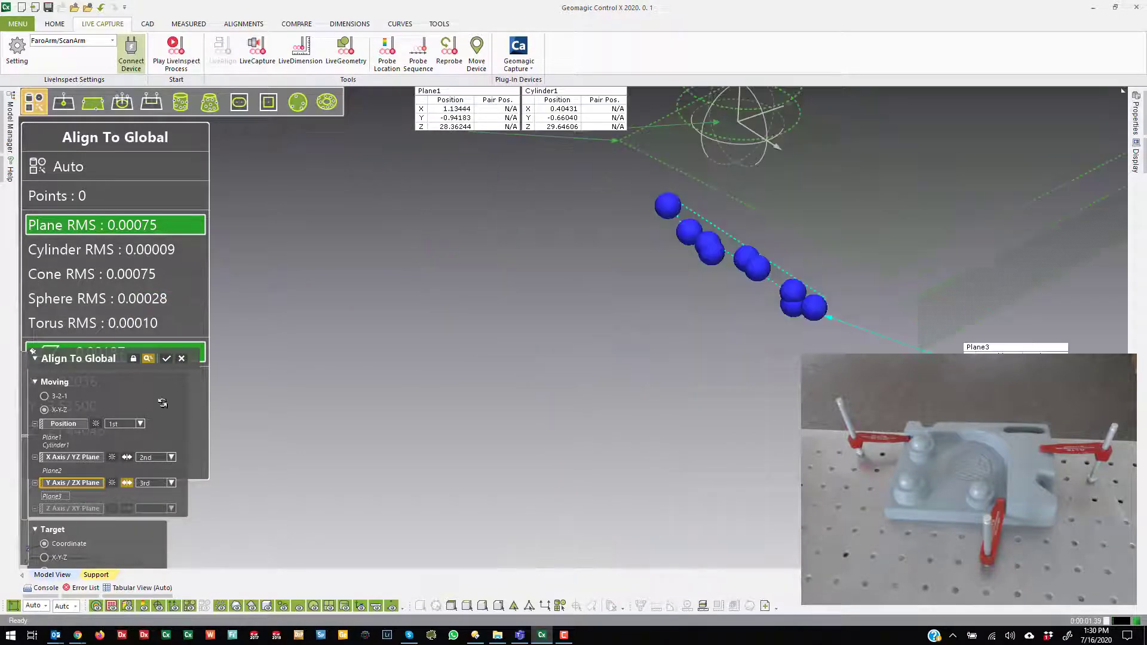
left_click(166, 360)
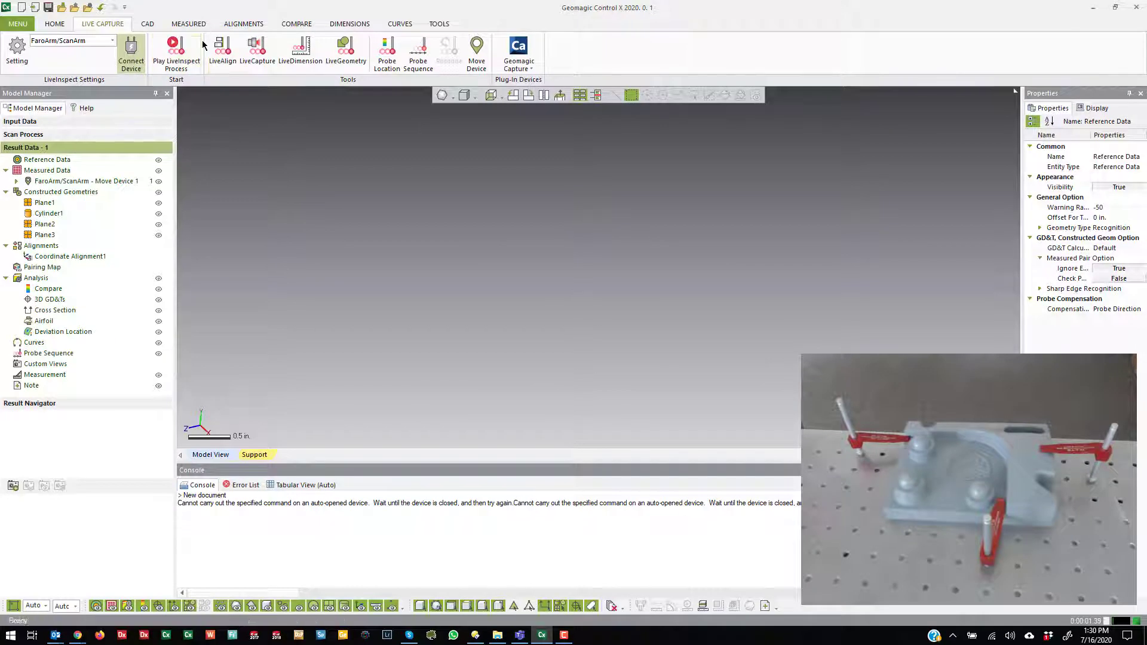
Scan the clamped part with LiveCapture in the new alignment, then exit LiveCapture so the results rebuild.
left_click(258, 58)
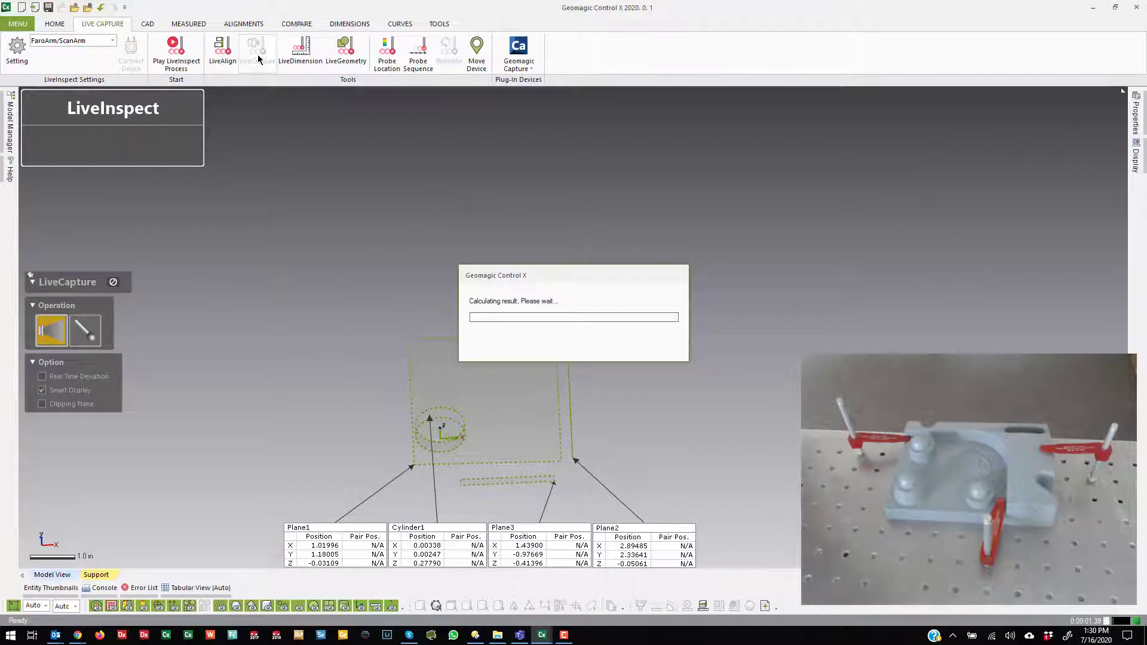
key("Down")
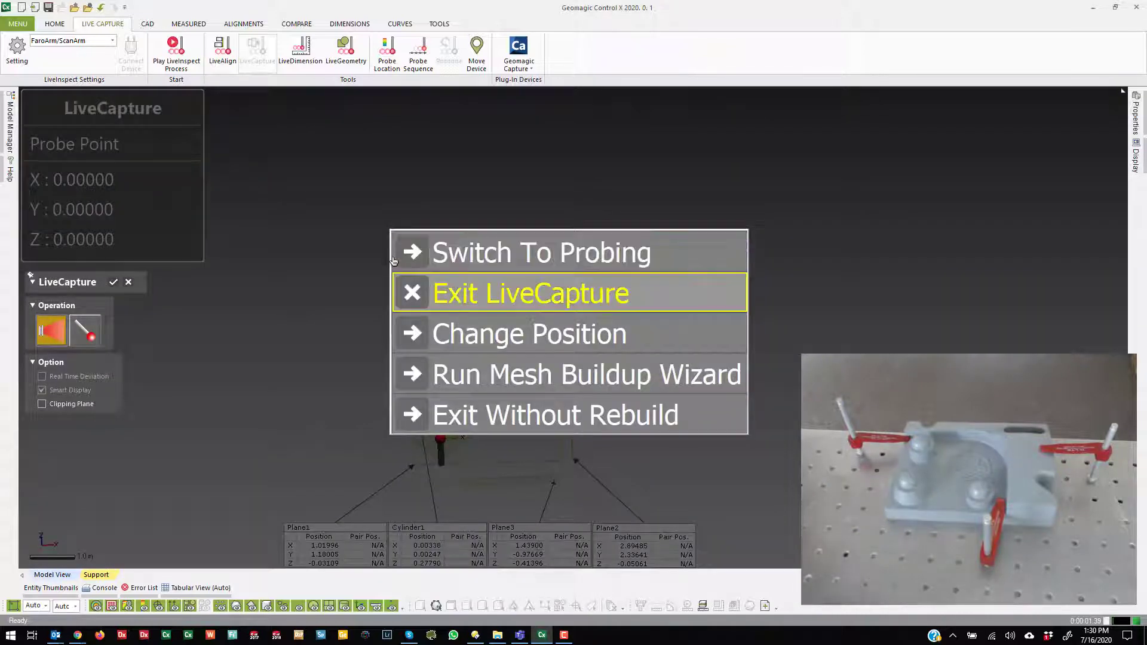
key("Return")
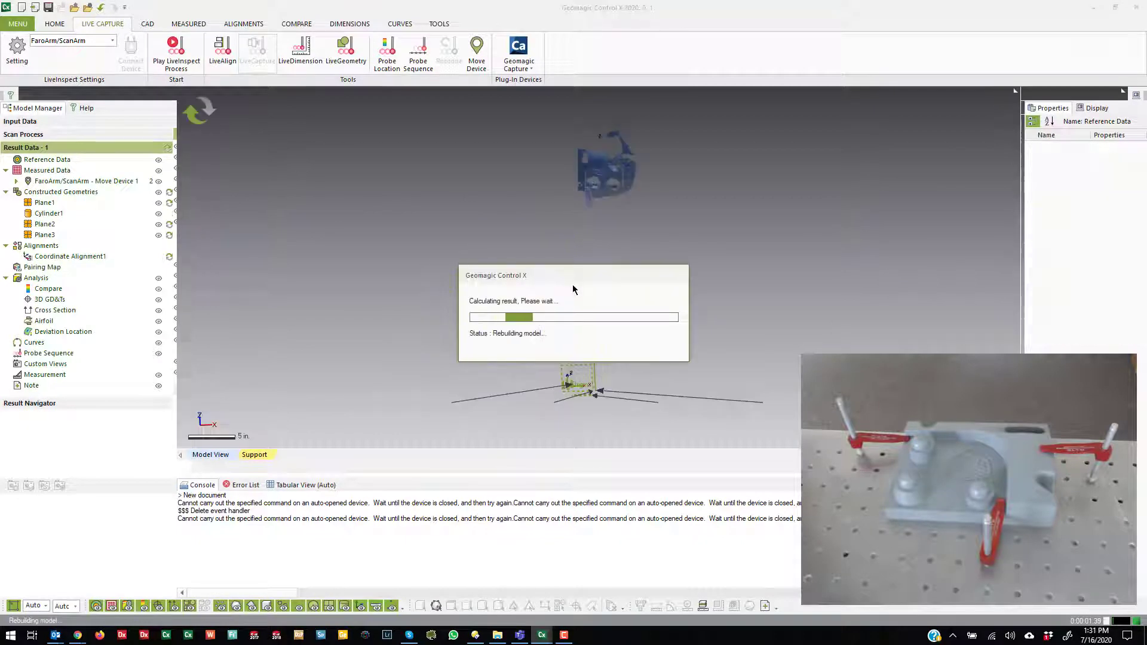
Examine the scanned part from several angles and distances, comparing it with the probed planes, the cylinder and the alignment origin.
right_click_drag(408, 317, 282, 249)
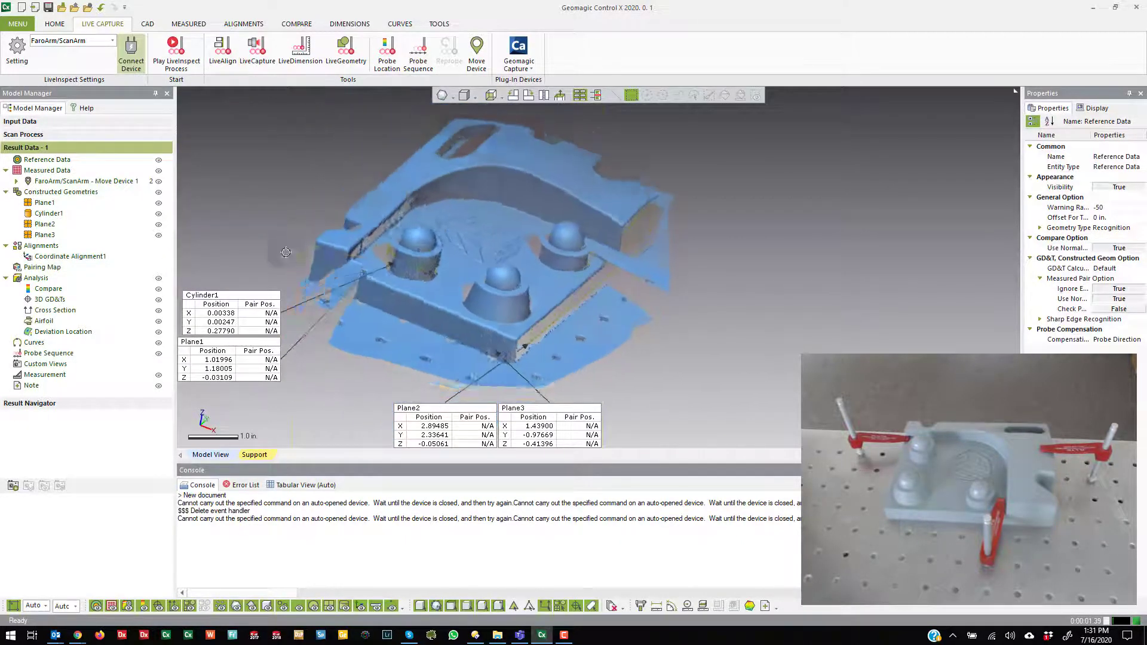
scroll(368, 245, "down", 4)
scroll(368, 246, "up", 2)
scroll(866, 309, "up", 3)
scroll(890, 309, "up", 4)
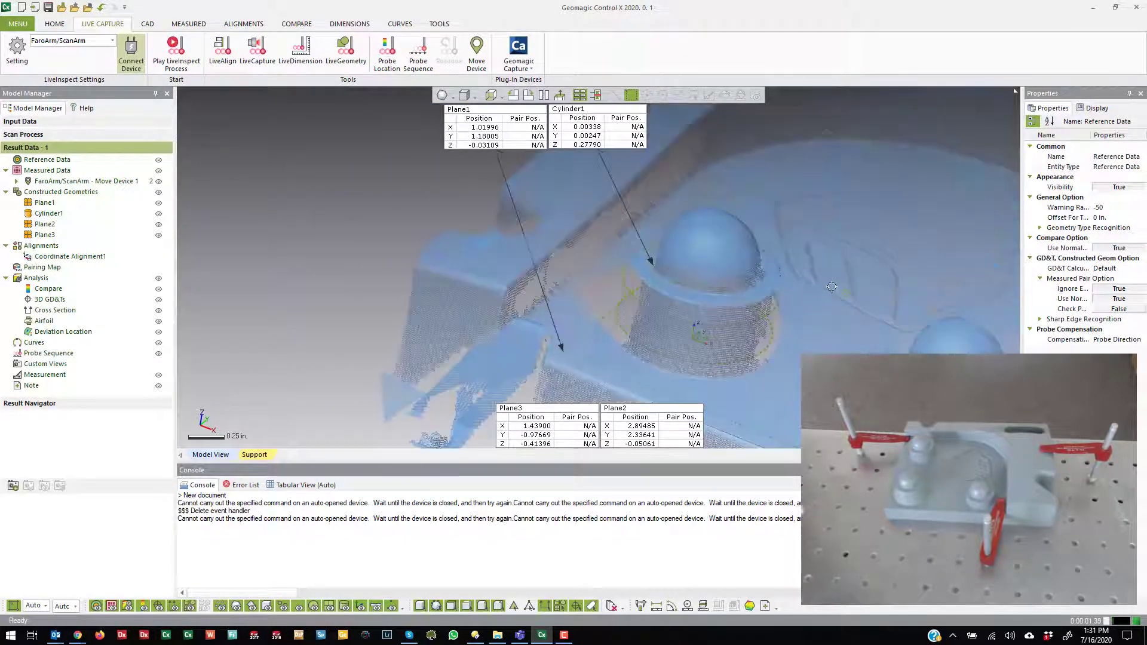
scroll(685, 305, "down", 4)
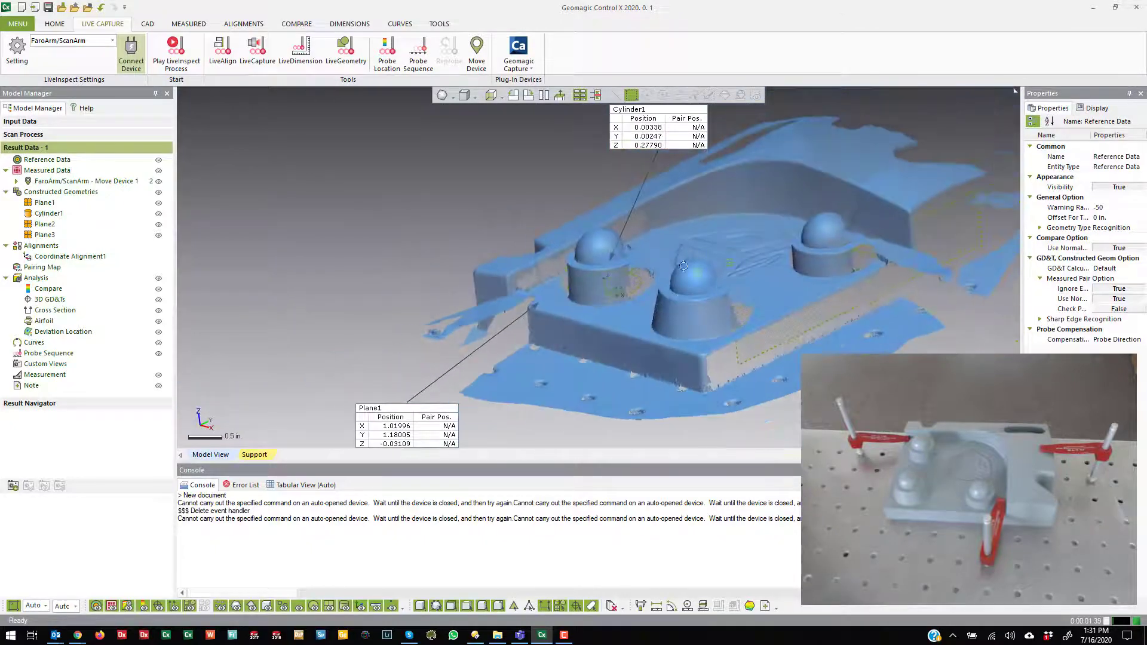
right_click_drag(708, 250, 727, 269)
scroll(747, 260, "down", 2)
scroll(760, 254, "up", 4)
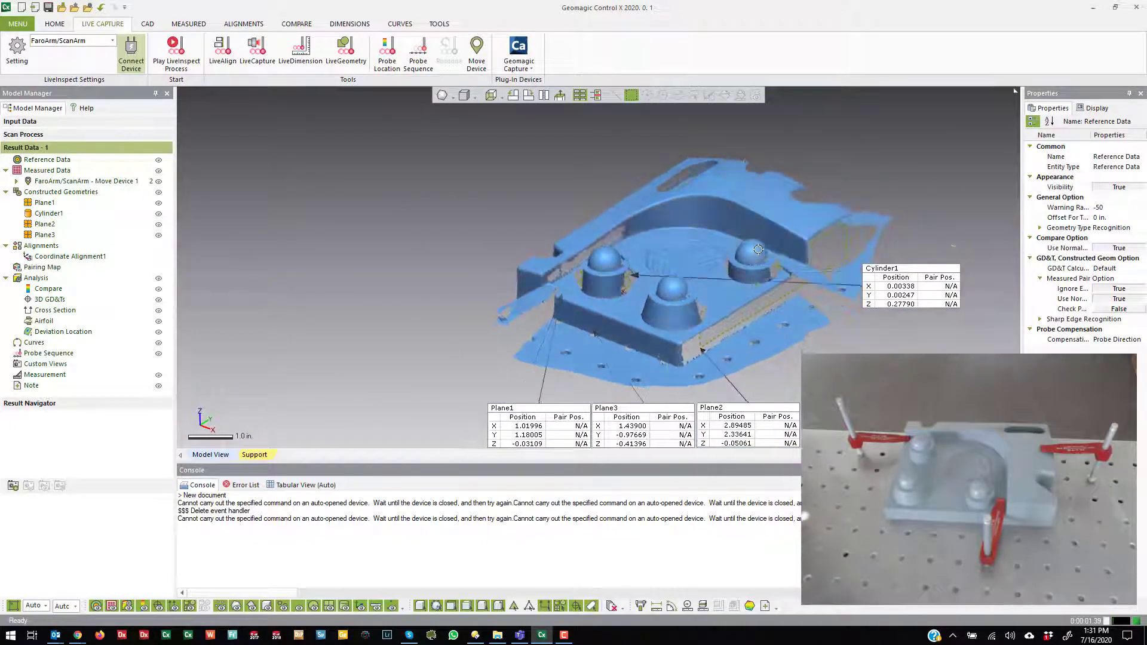
right_click_drag(702, 257, 731, 256)
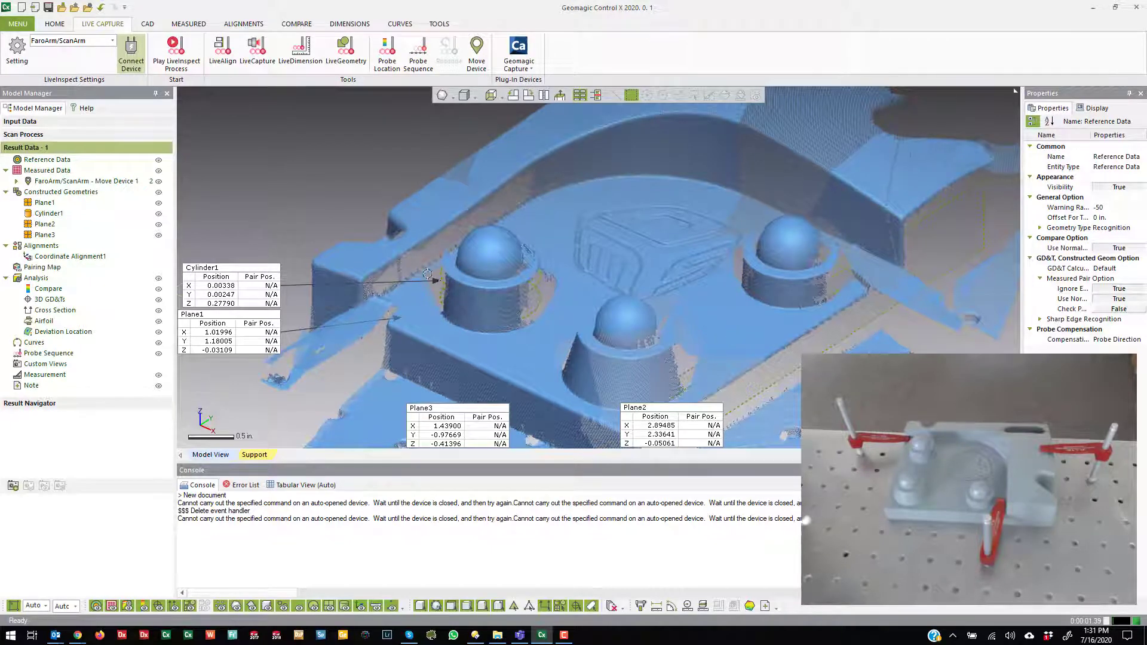
scroll(536, 224, "down", 7)
scroll(671, 243, "up", 1)
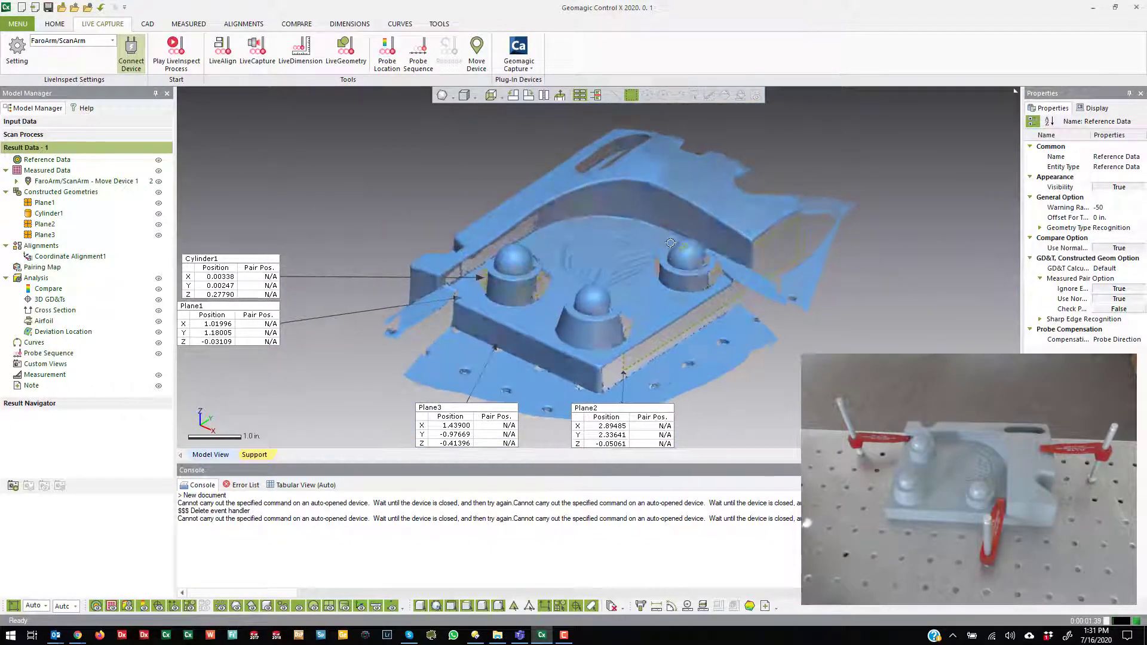
mouse_move(670, 243)
right_mouse_down()
mouse_move(677, 260)
mouse_move(662, 233)
right_mouse_up()
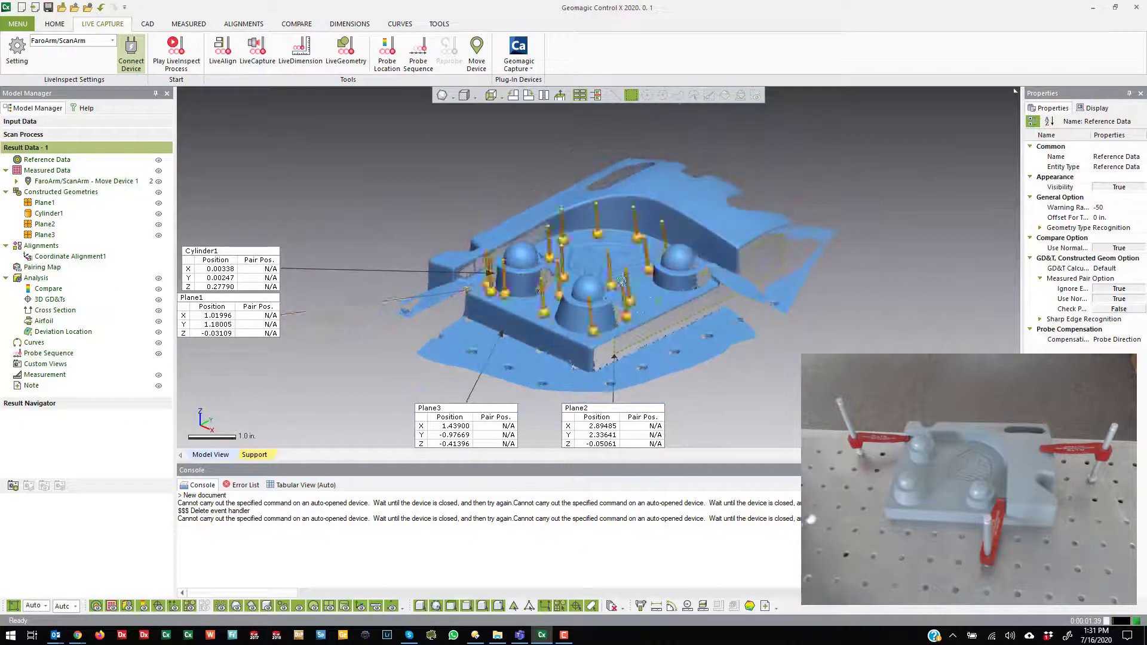